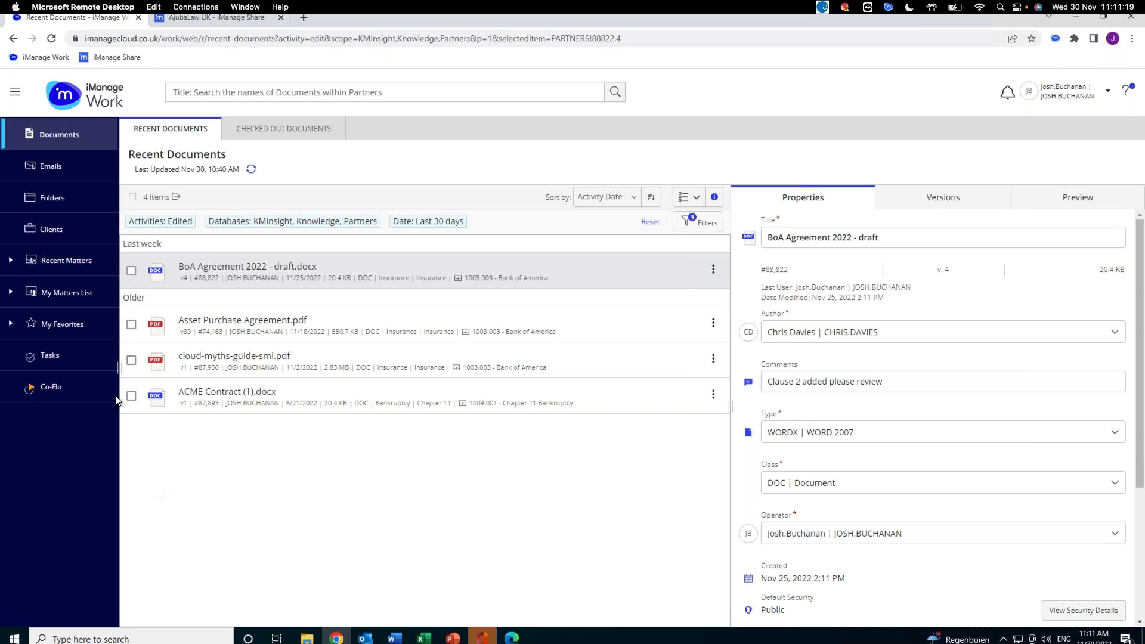
Open External Share Folders in the recent matter 1003.003 - Bank of America and view the Audit folder's properties
{"action": "left_click", "coordinate": [84, 267]}
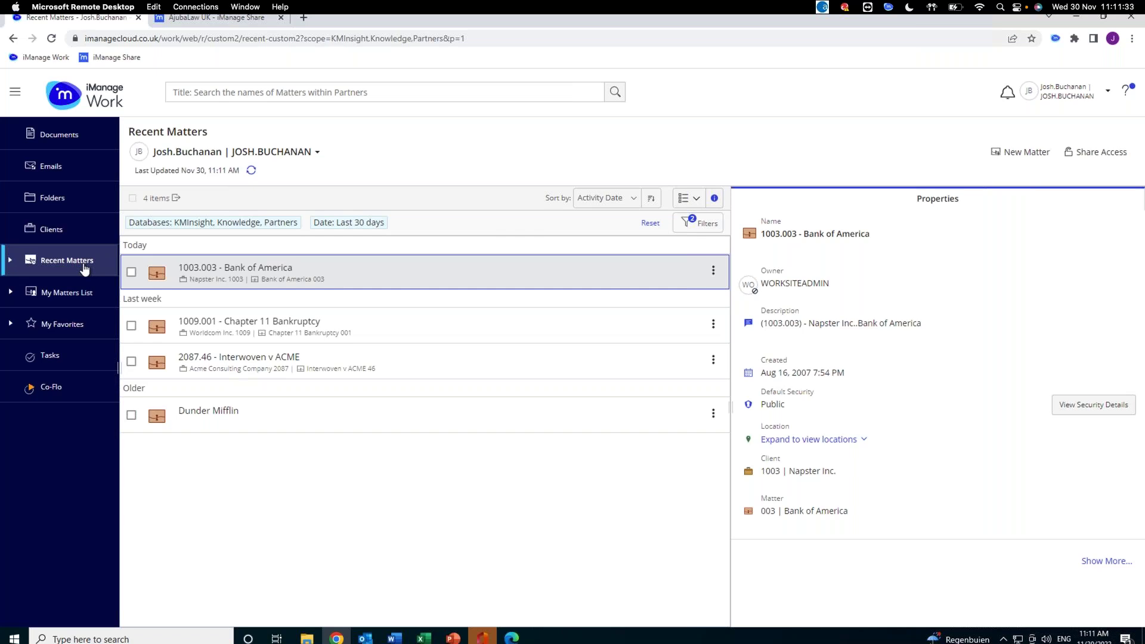
{"action": "left_click", "coordinate": [199, 269]}
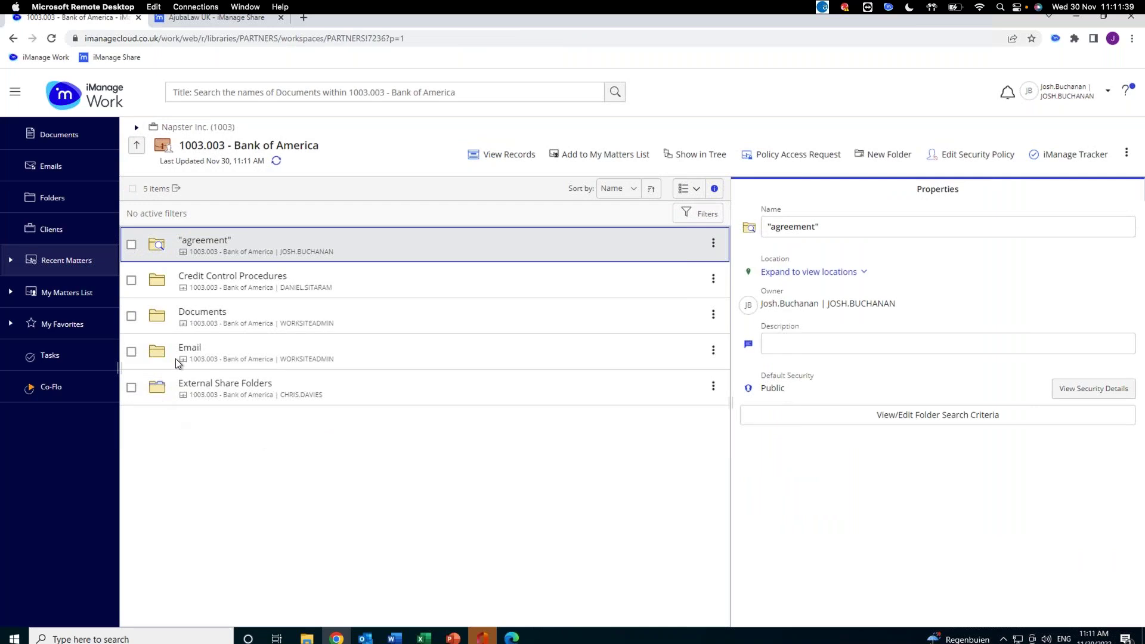
{"action": "left_click", "coordinate": [263, 384]}
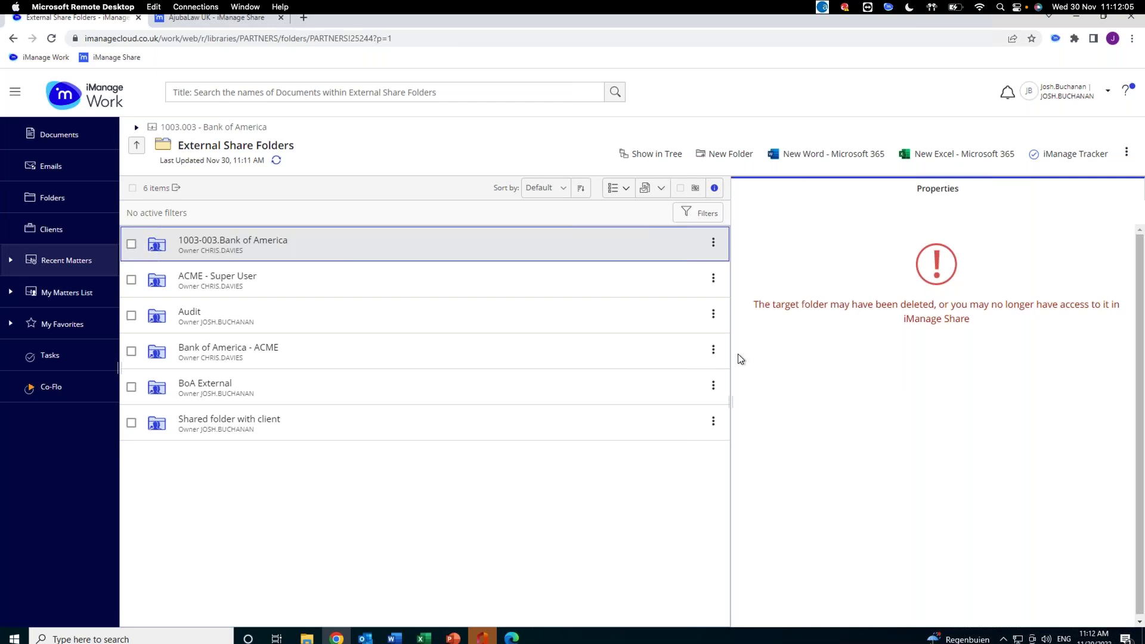
{"action": "left_click", "coordinate": [661, 324]}
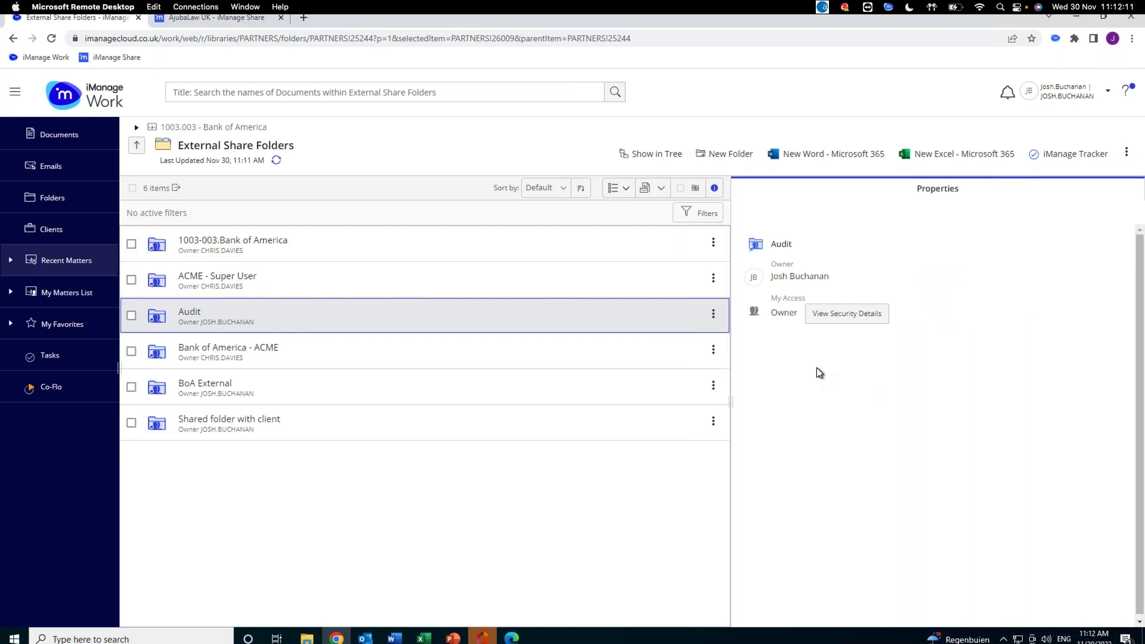
Return to the Bank of America matter and view the New Shared Folder options without creating a folder
{"action": "left_click", "coordinate": [136, 146]}
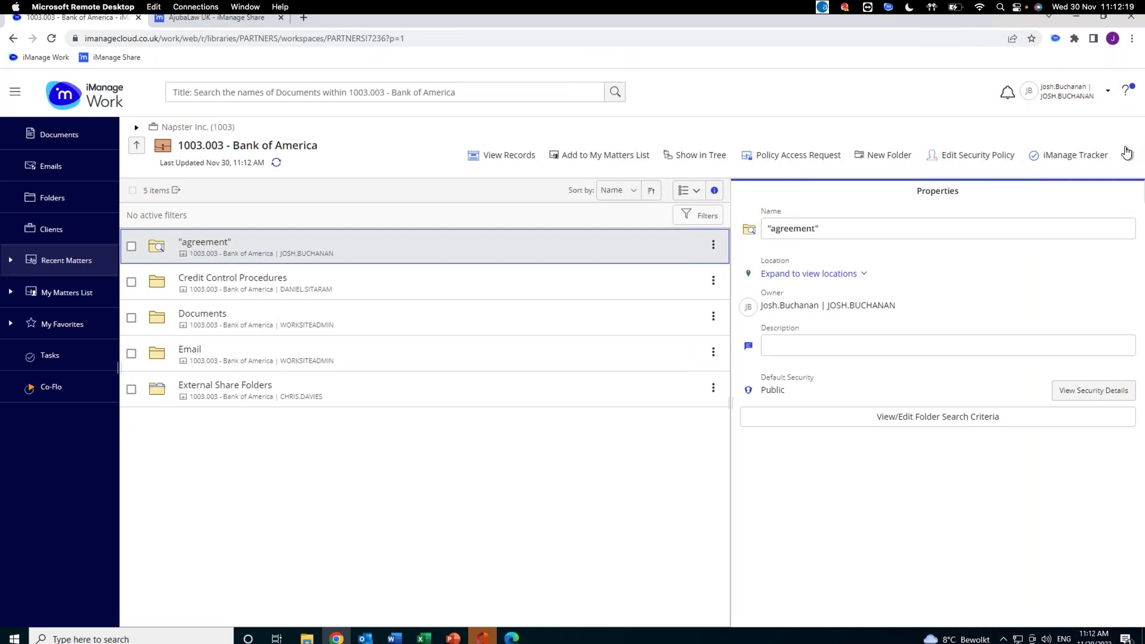
{"action": "left_click", "coordinate": [1126, 156]}
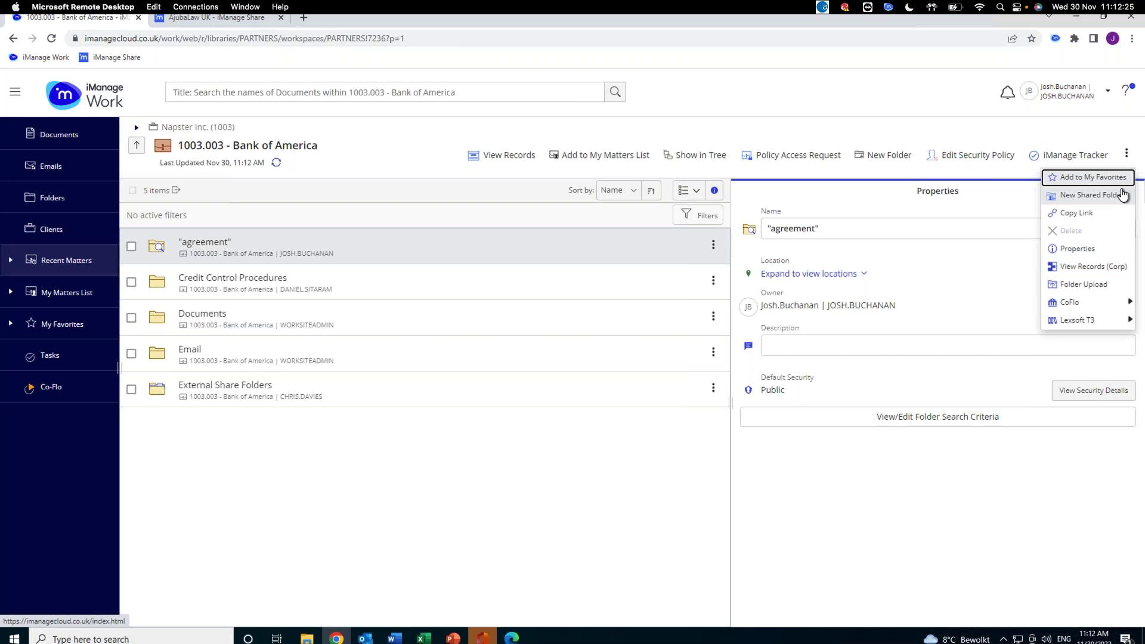
{"action": "left_click", "coordinate": [1123, 195]}
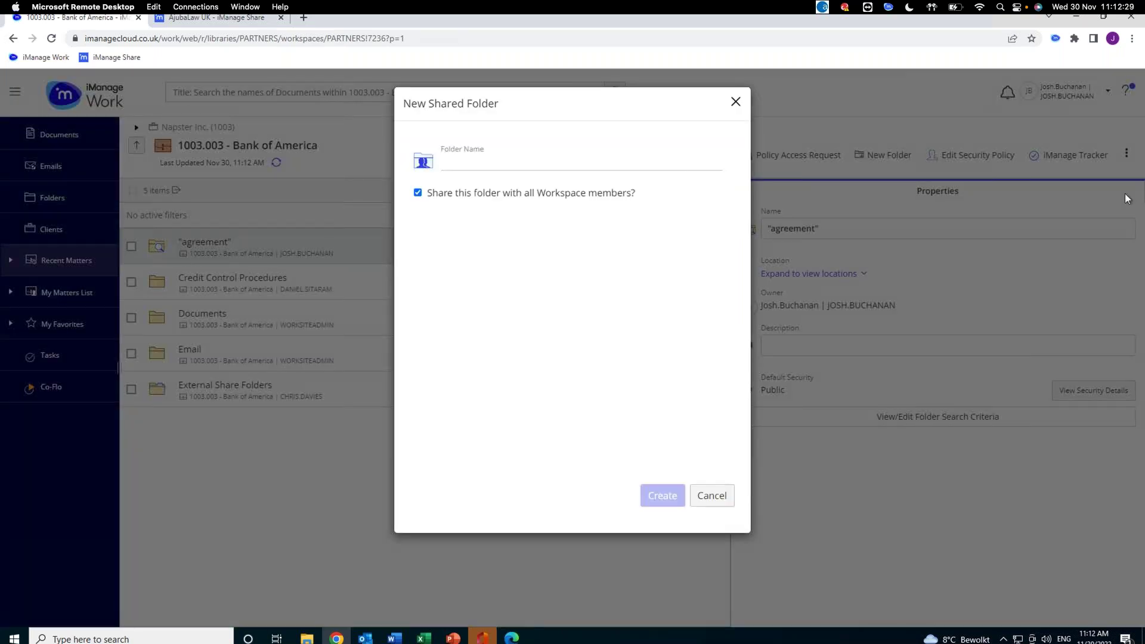
{"action": "left_click", "coordinate": [611, 164]}
{"action": "left_click", "coordinate": [713, 497]}
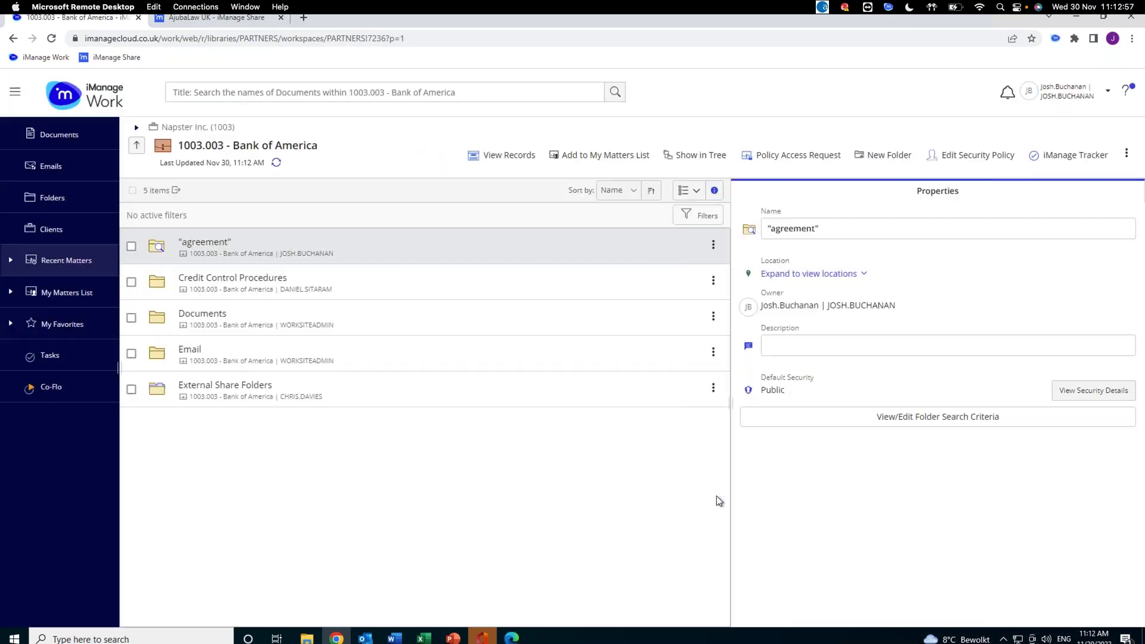
Open the Audit folder from External Share Folders and bring up its sharing settings
{"action": "left_click", "coordinate": [265, 388]}
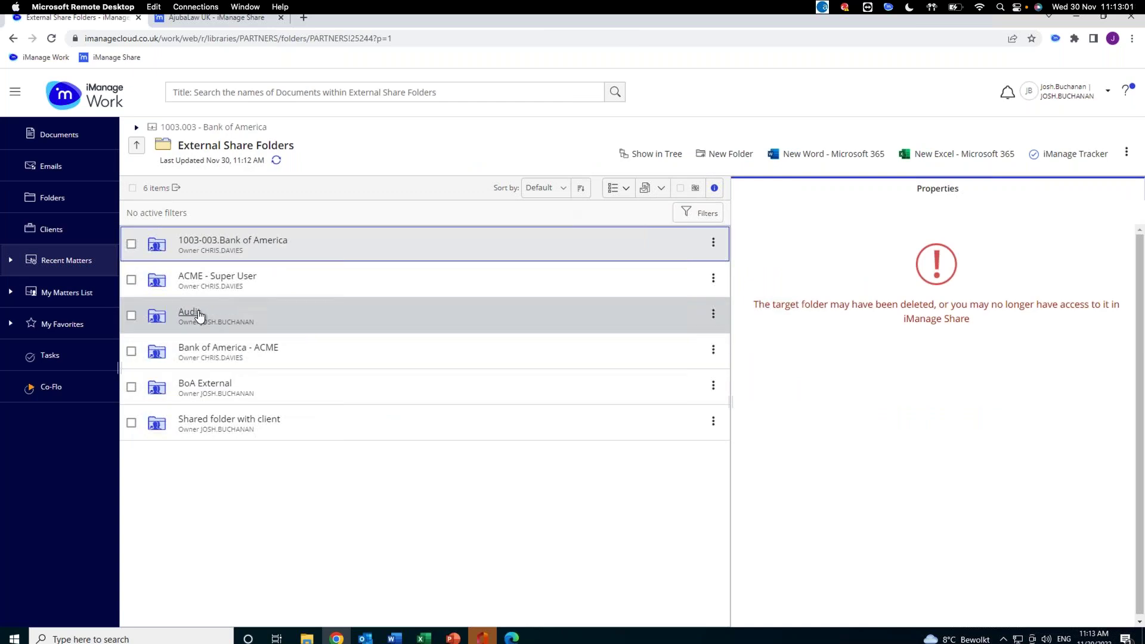
{"action": "left_click", "coordinate": [204, 314]}
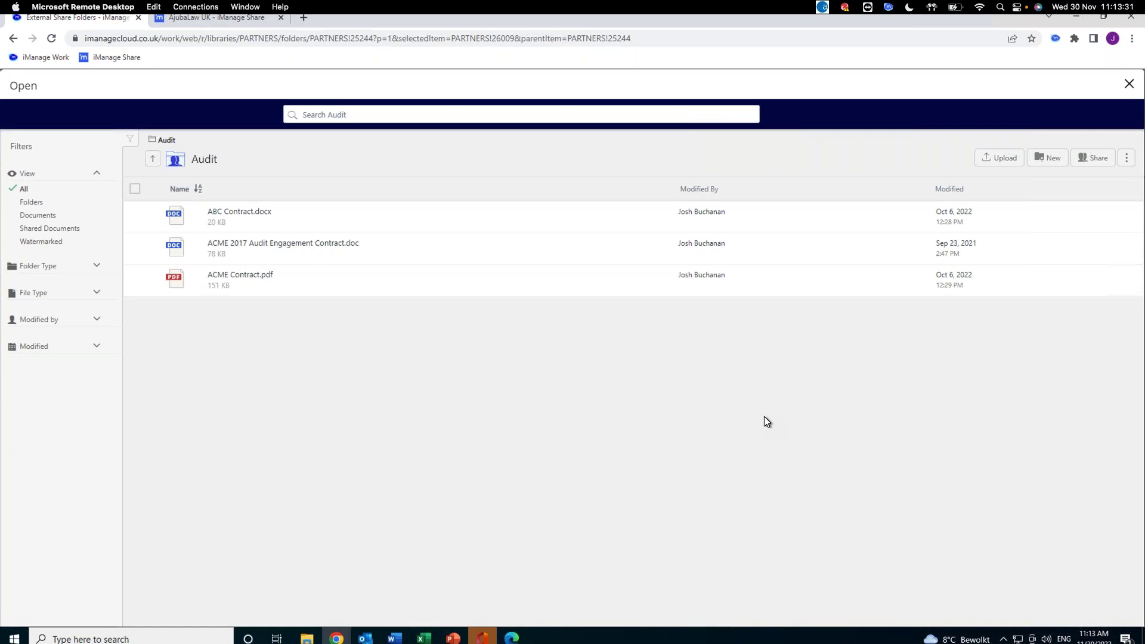
{"action": "left_click", "coordinate": [1097, 160]}
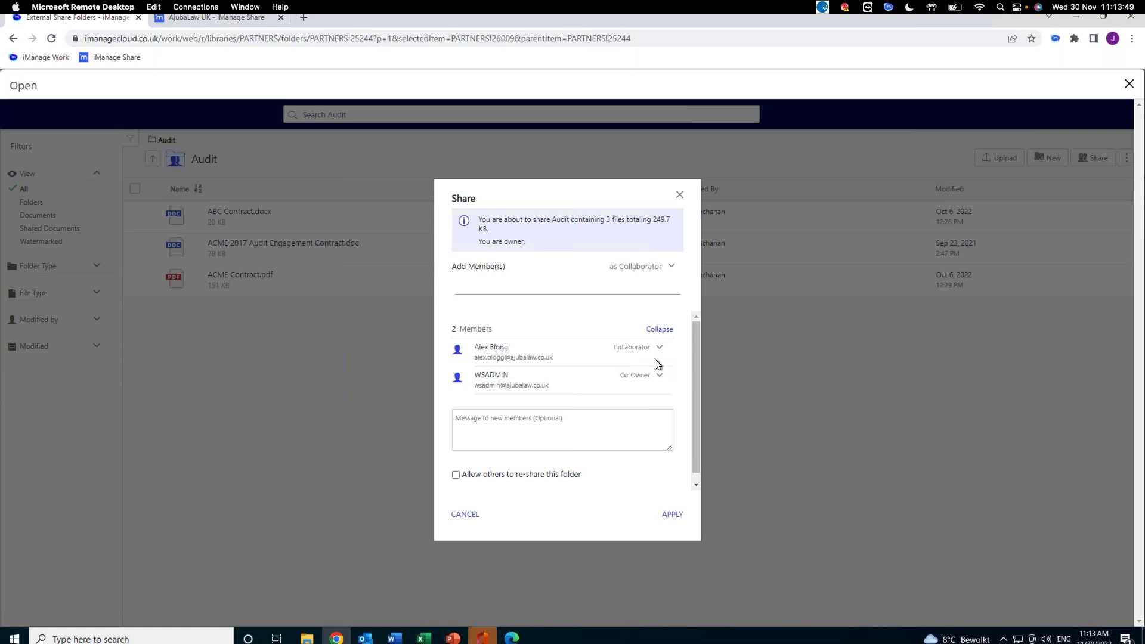
Examine the Audit folder's member roles, message and re-sharing options, and close the sharing settings without applying changes
{"action": "left_click", "coordinate": [562, 284]}
{"action": "left_click", "coordinate": [563, 283]}
{"action": "left_click", "coordinate": [648, 273]}
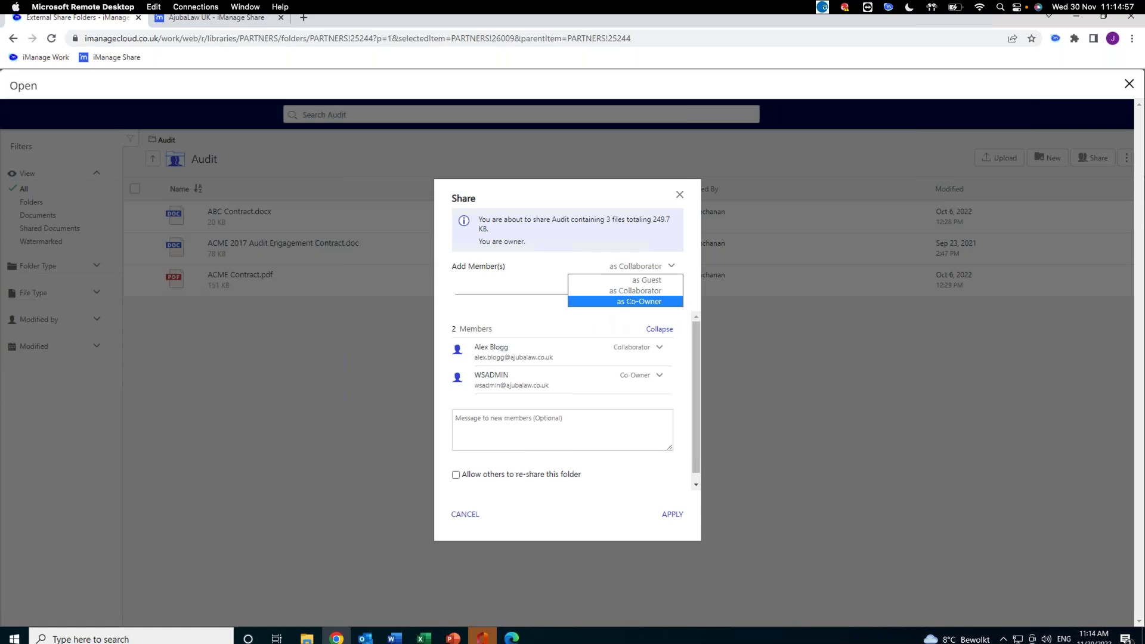
{"action": "left_click", "coordinate": [535, 314]}
{"action": "left_click", "coordinate": [601, 436]}
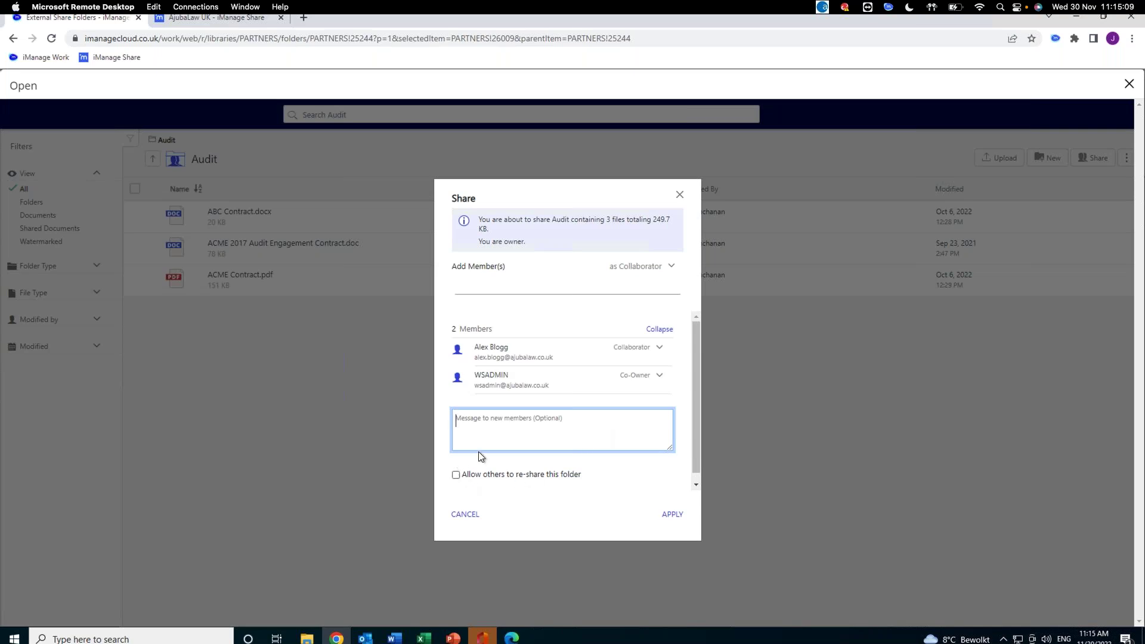
{"action": "left_click", "coordinate": [457, 477]}
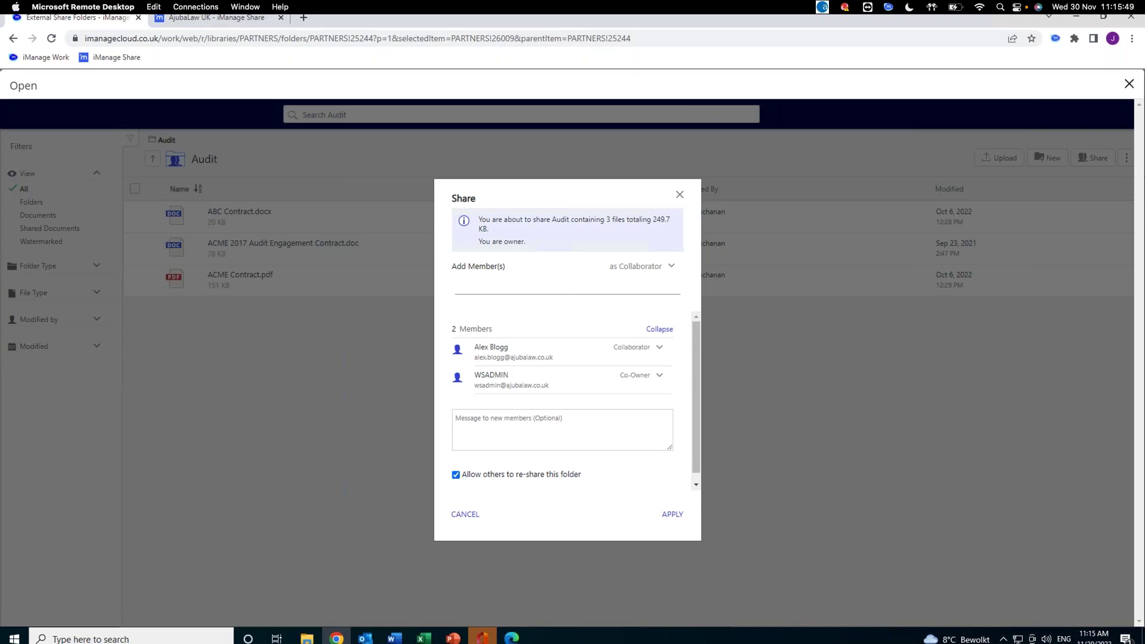
{"action": "left_click", "coordinate": [680, 196]}
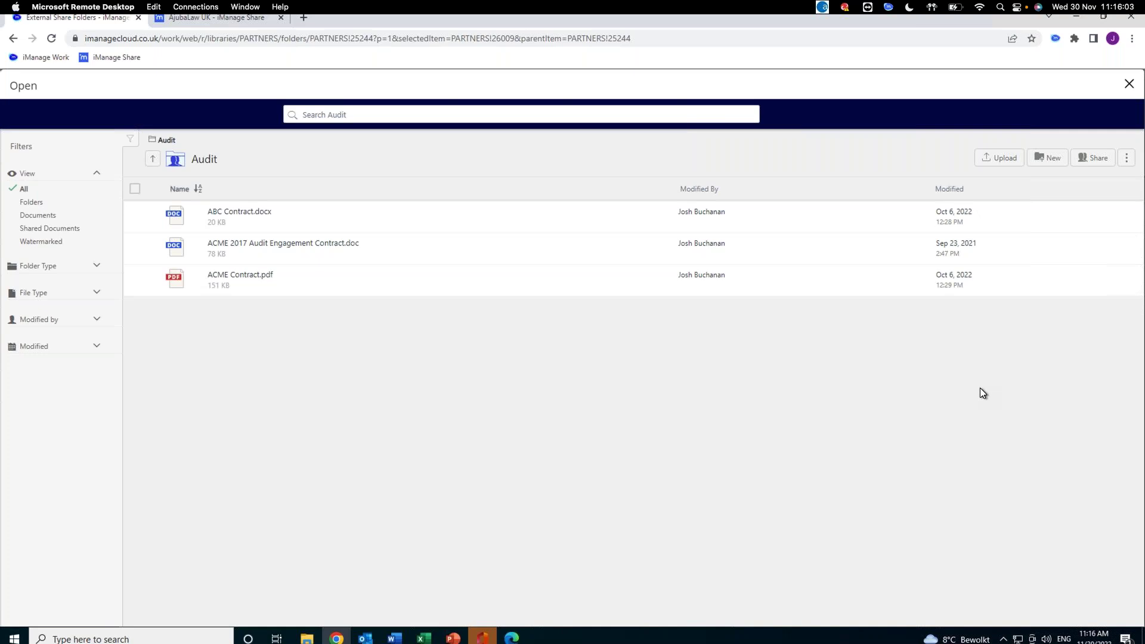
Check the activity of the Audit folder and of ABC Contract.docx
{"action": "left_click", "coordinate": [1125, 160]}
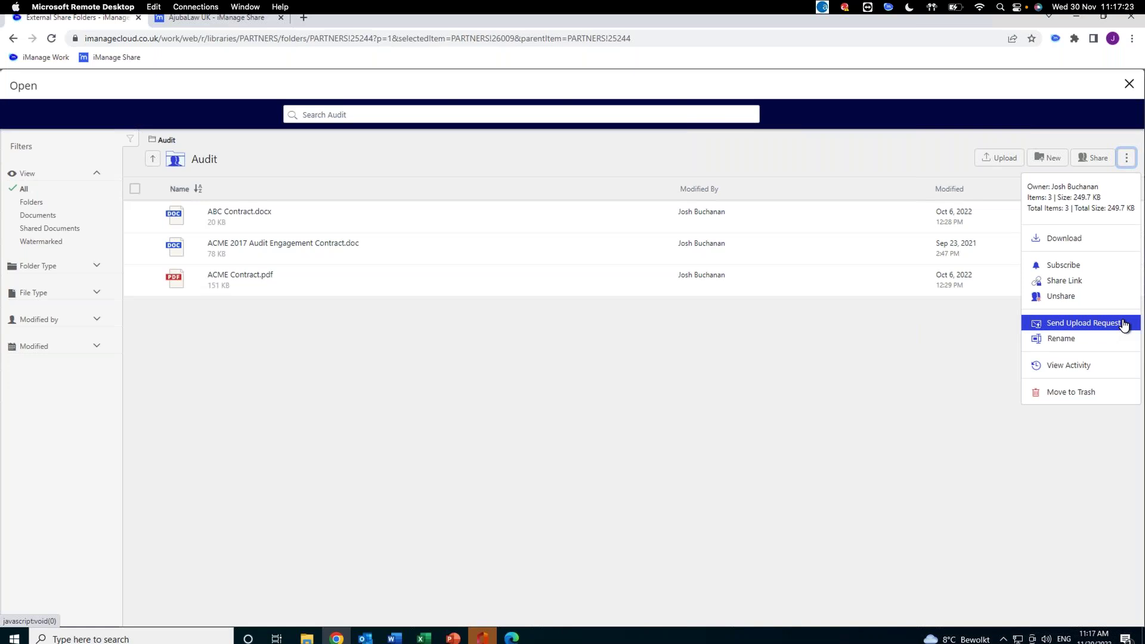
{"action": "left_click", "coordinate": [1107, 370]}
{"action": "key", "text": "Escape"}
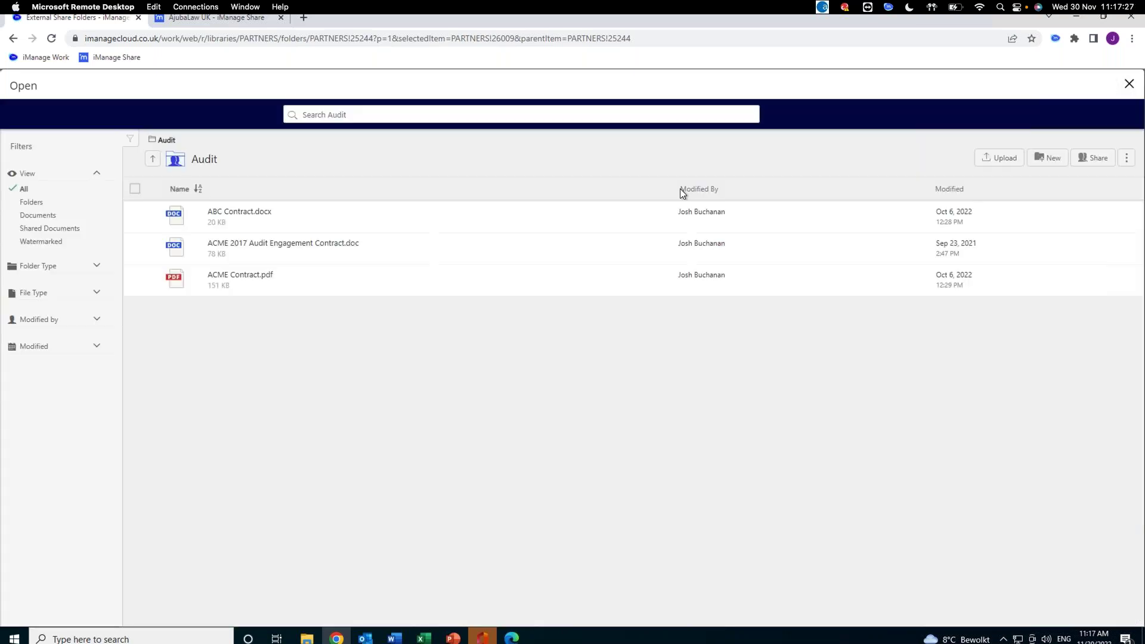
{"action": "left_click", "coordinate": [1117, 215]}
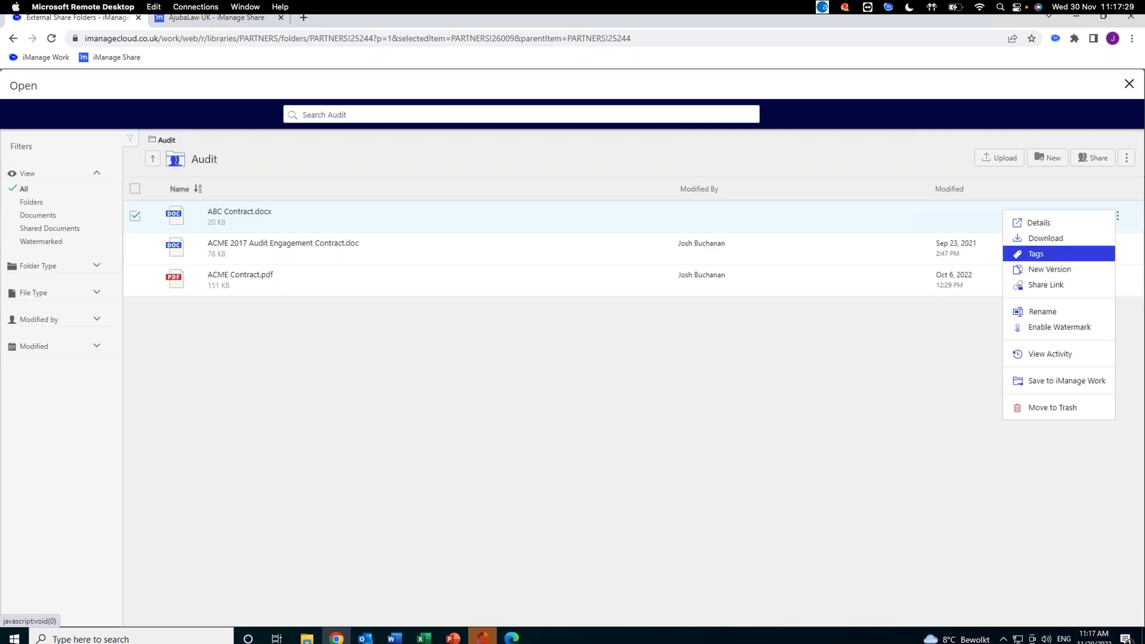
{"action": "left_click", "coordinate": [1078, 353]}
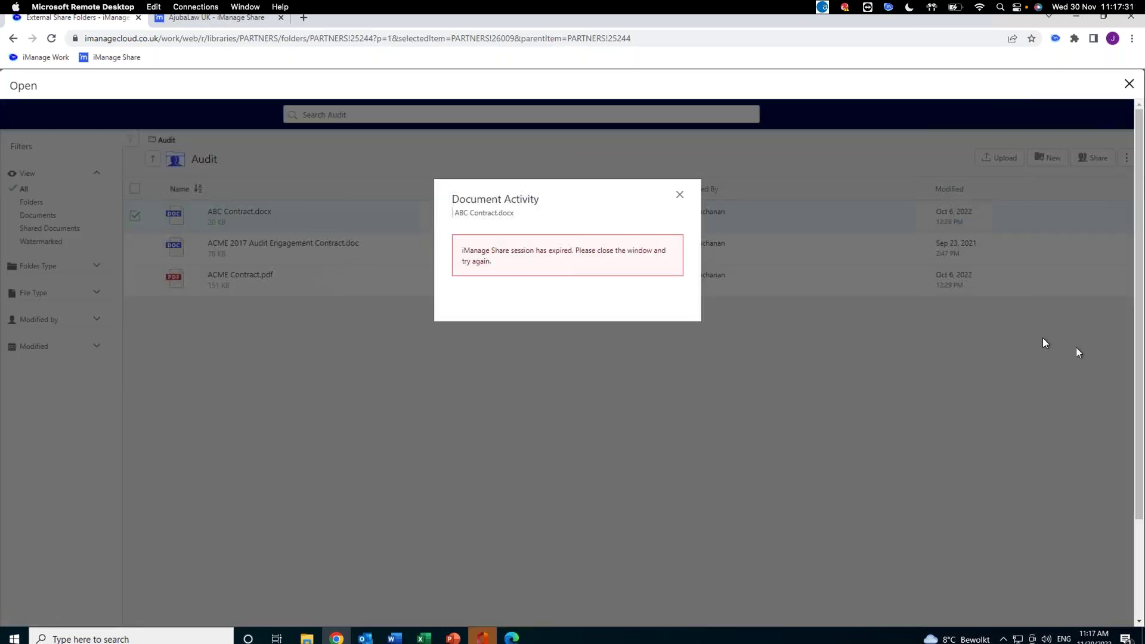
{"action": "left_click", "coordinate": [679, 194]}
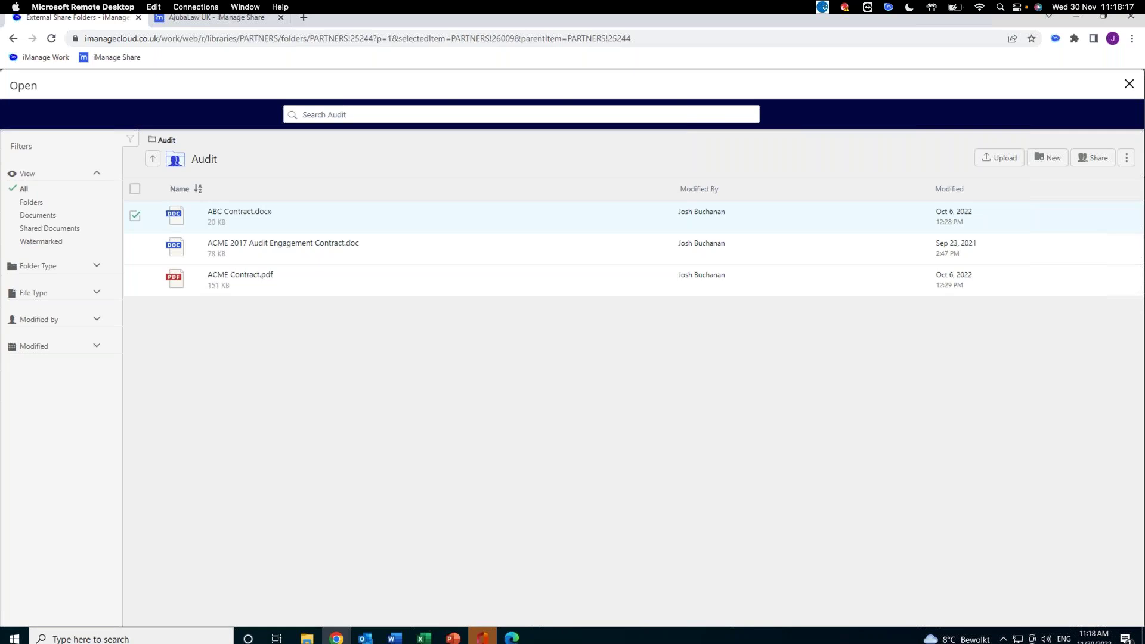
Try to add the tag "important" to ABC Contract.docx
{"action": "mouse_move", "coordinate": [1086, 220]}
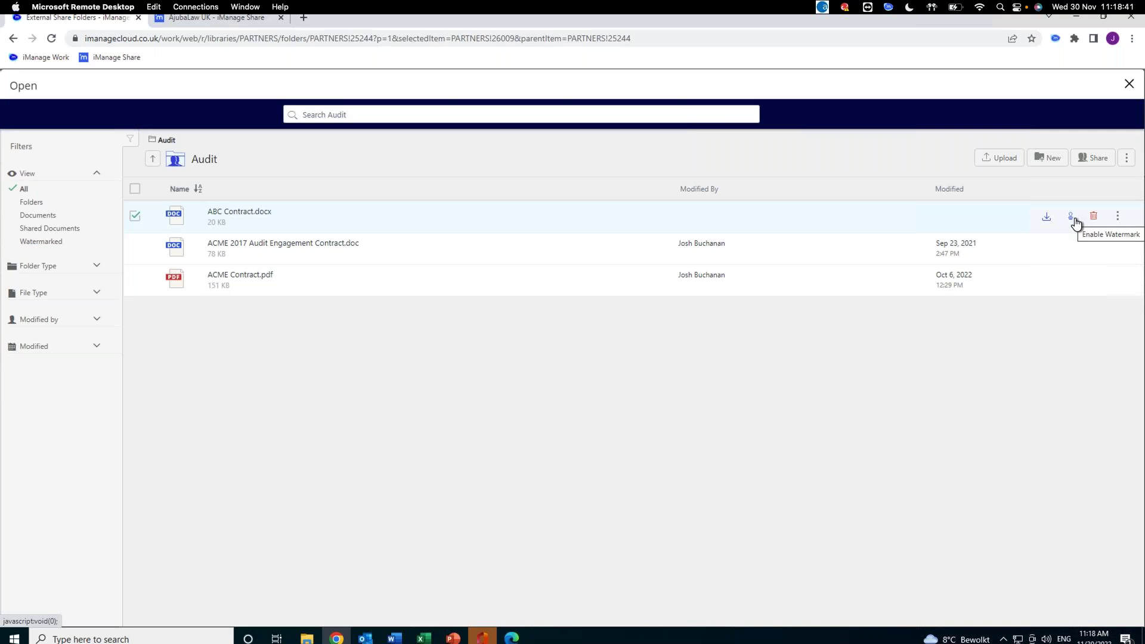
{"action": "left_click", "coordinate": [1118, 218]}
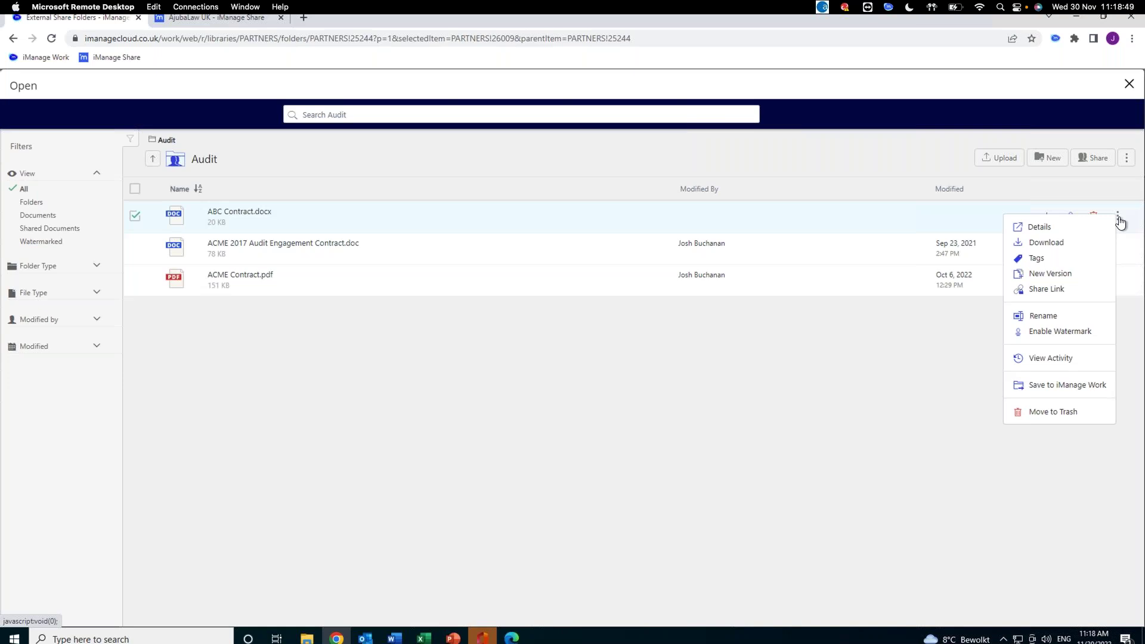
{"action": "left_click", "coordinate": [1101, 261]}
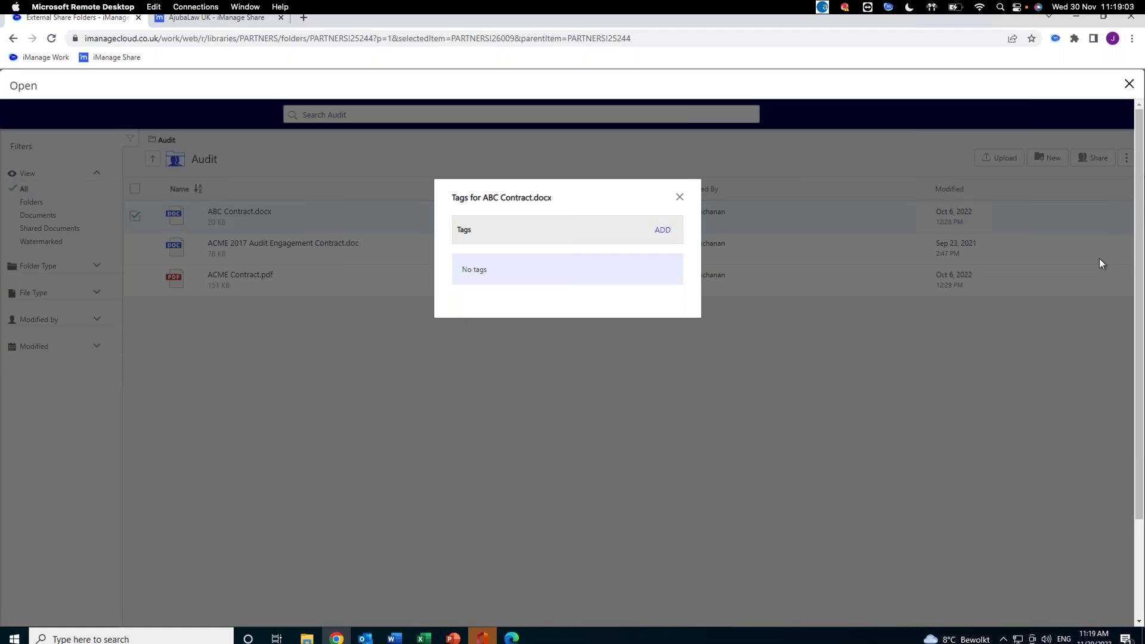
{"action": "left_click", "coordinate": [663, 230]}
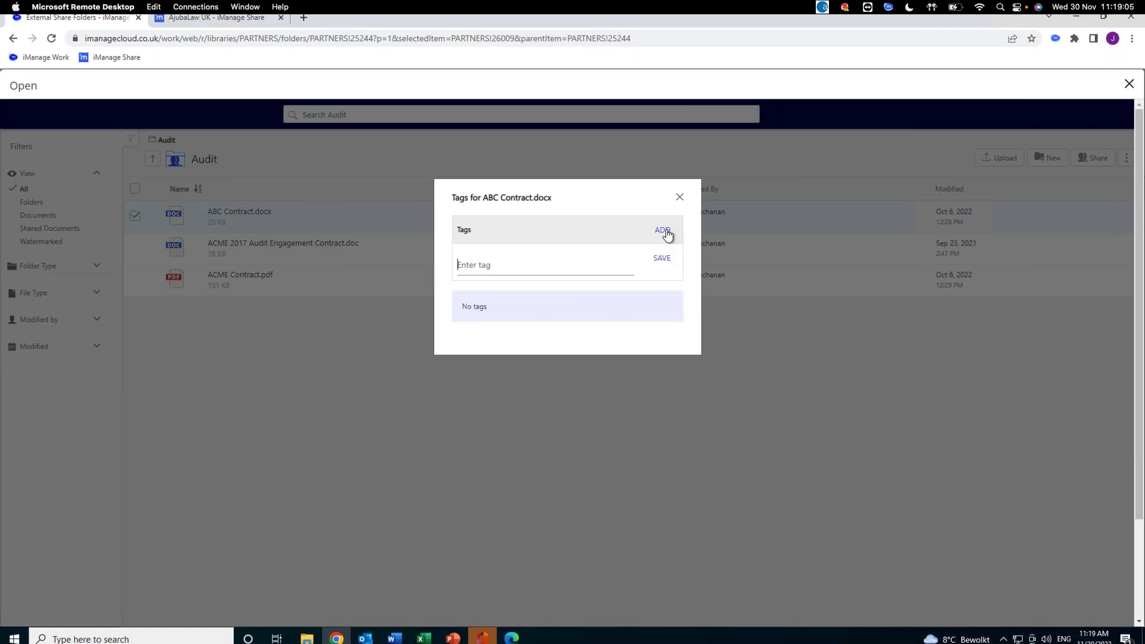
{"action": "type", "text": "important"}
{"action": "left_click", "coordinate": [679, 196]}
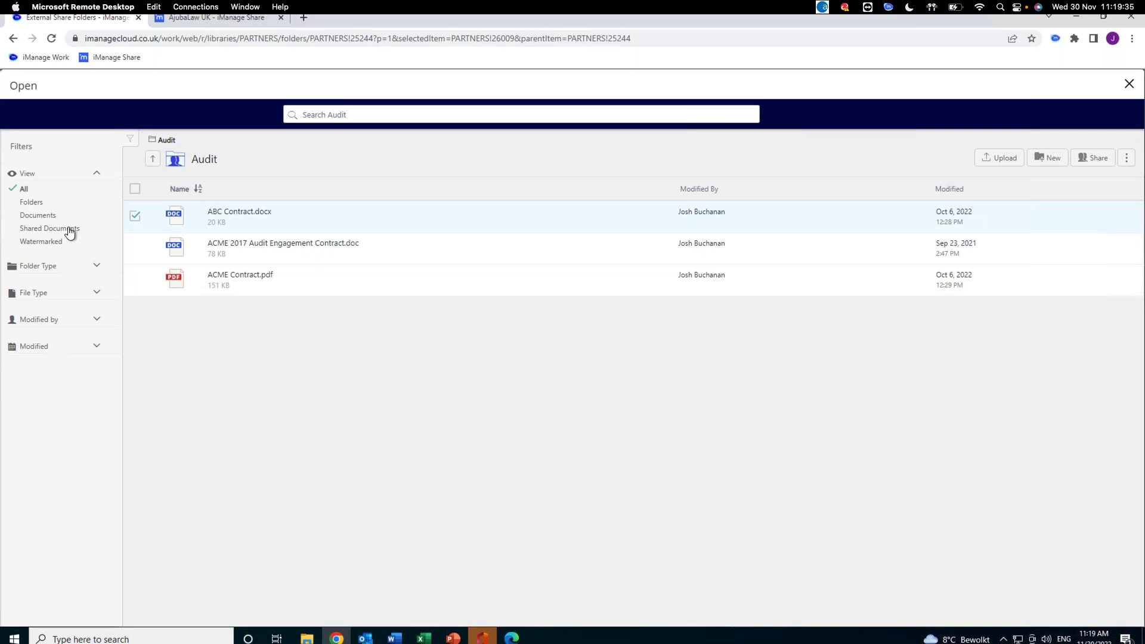
Explore the Audit folder's filters by limiting the file type to PDF, reset them to All and close the folder
{"action": "left_click", "coordinate": [63, 267]}
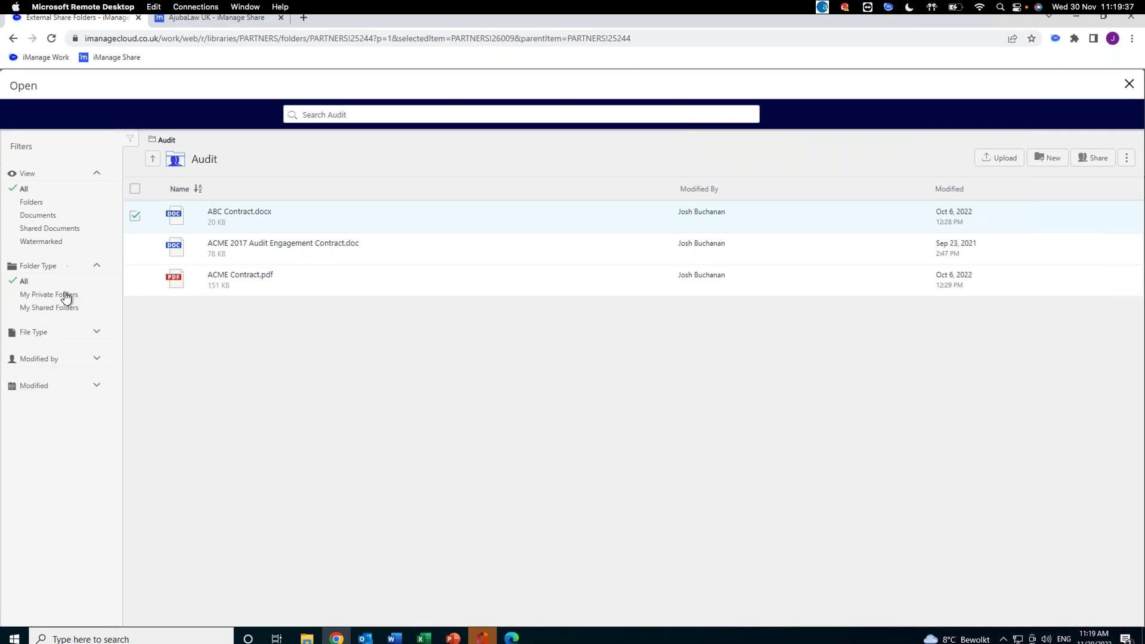
{"action": "left_click", "coordinate": [63, 332]}
{"action": "left_click", "coordinate": [30, 374]}
{"action": "left_click", "coordinate": [63, 355]}
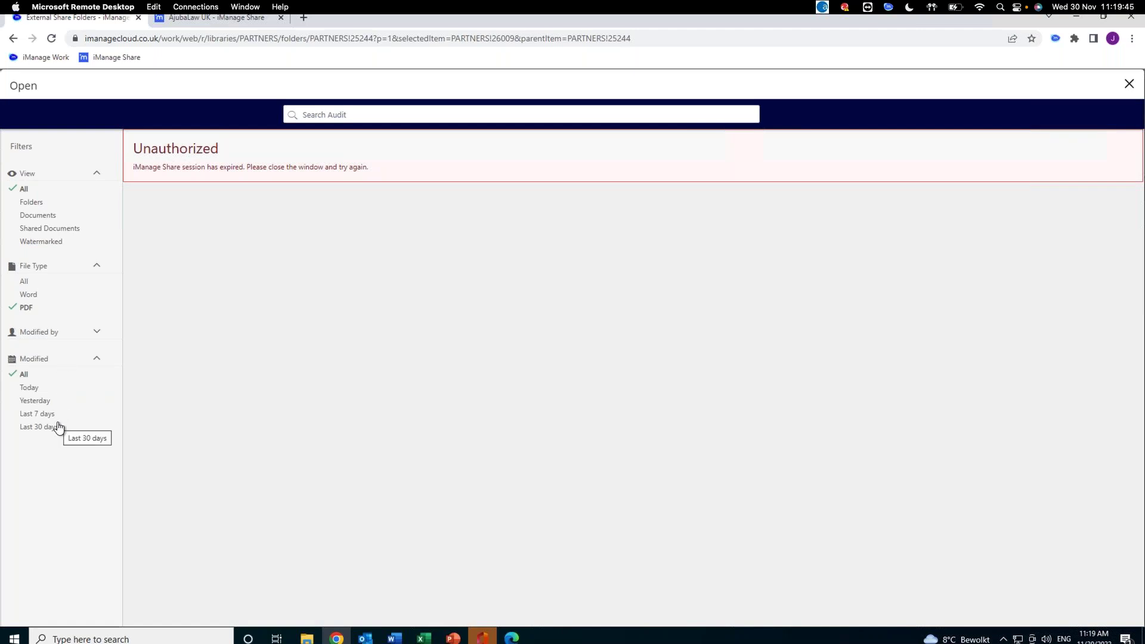
{"action": "left_click", "coordinate": [50, 283]}
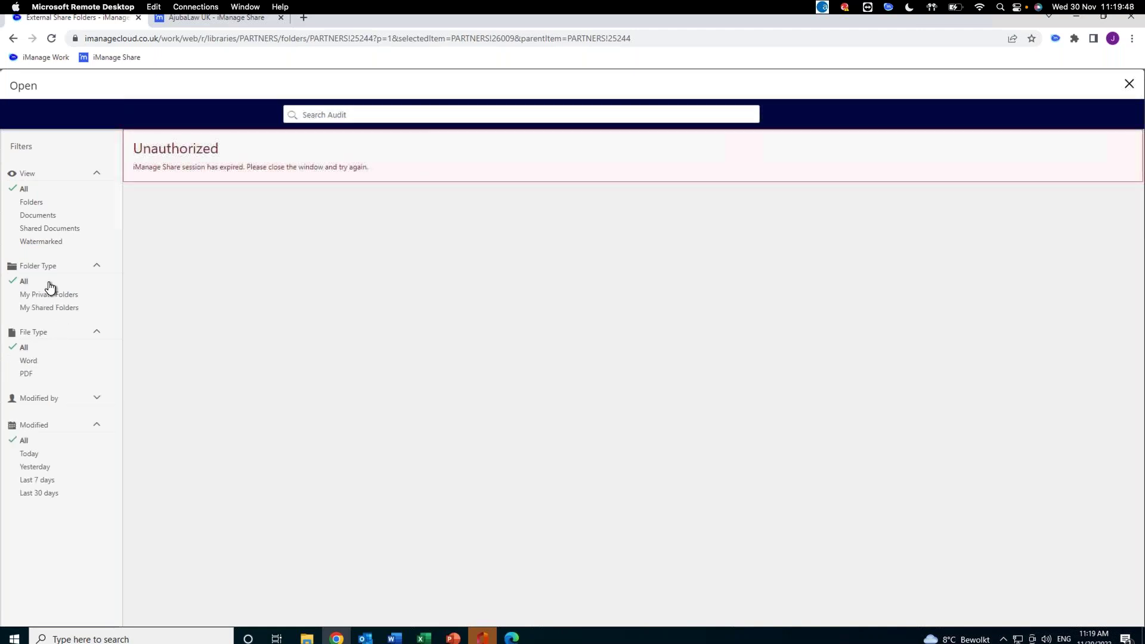
{"action": "left_click", "coordinate": [1129, 85]}
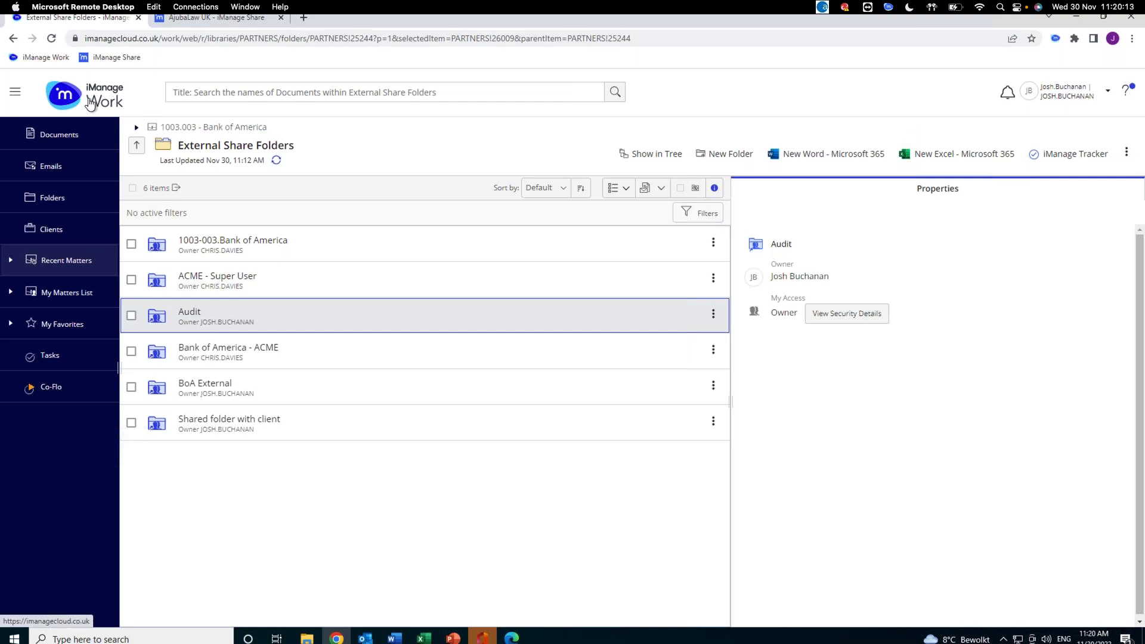
From the recent documents, start a secure link for BoA Agreement 2022 - draft.docx and upload it to iManage Share as a new version
{"action": "left_click", "coordinate": [102, 101]}
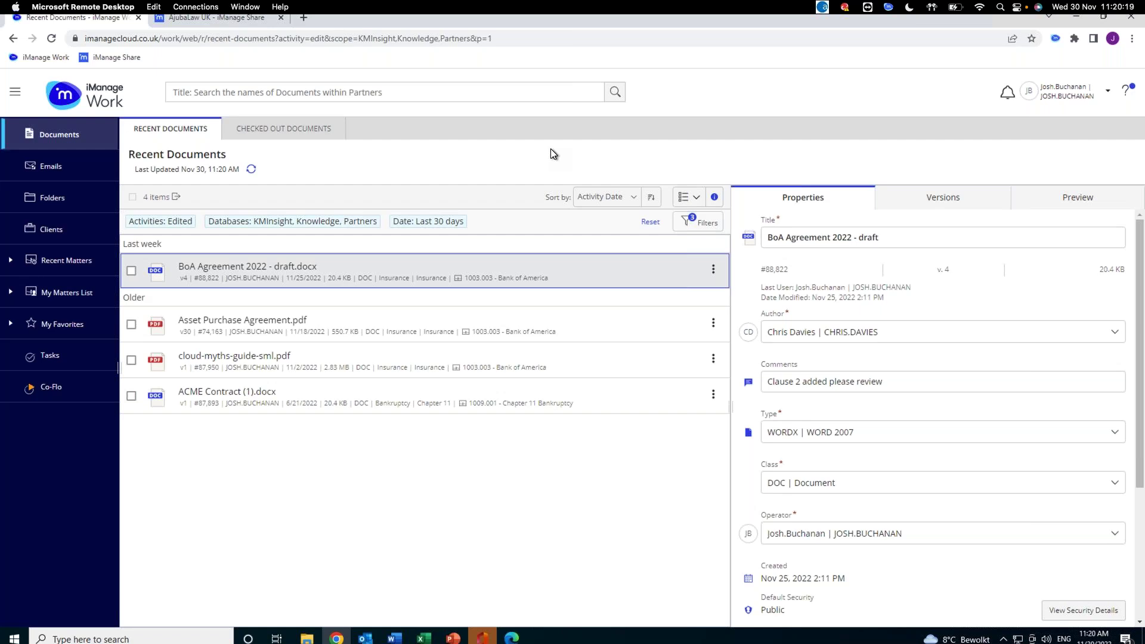
{"action": "left_click", "coordinate": [714, 272]}
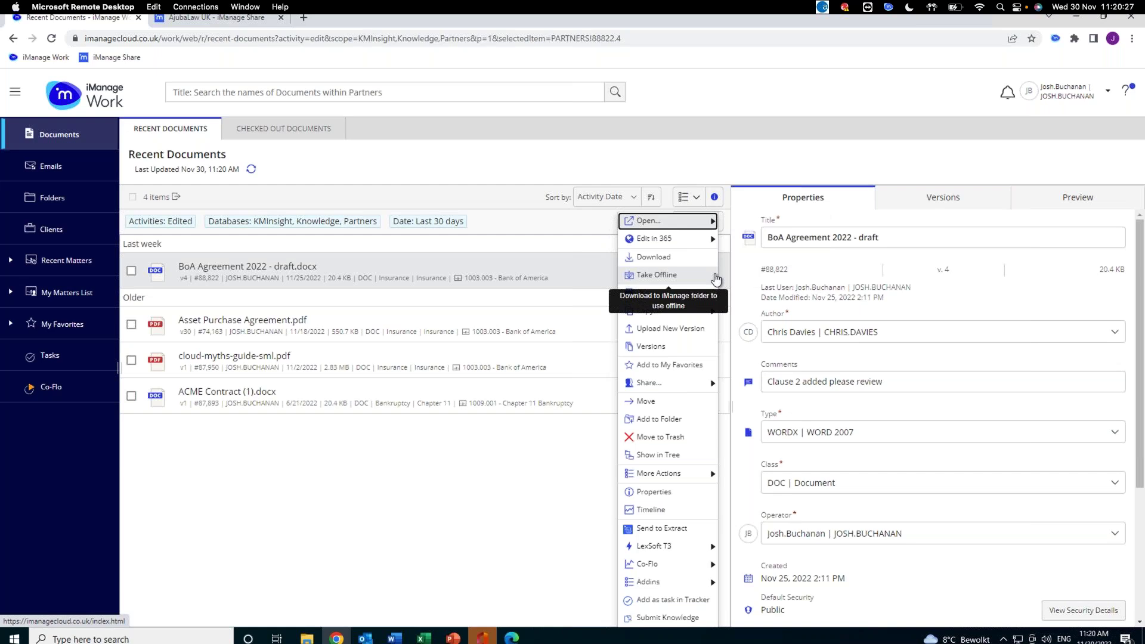
{"action": "mouse_move", "coordinate": [705, 387]}
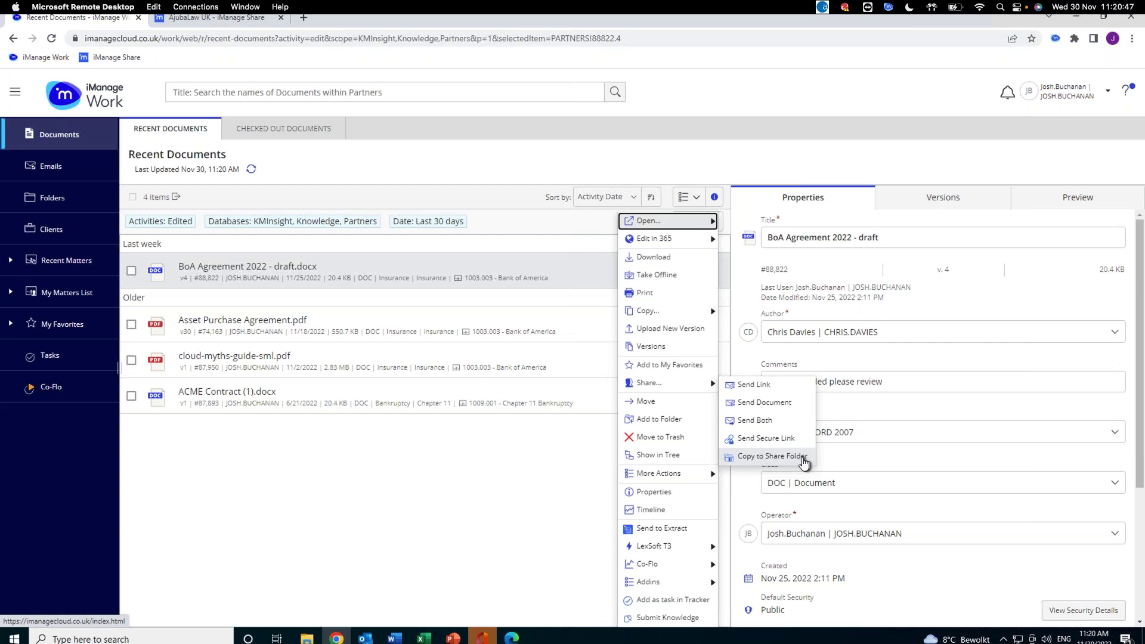
{"action": "left_click", "coordinate": [766, 438]}
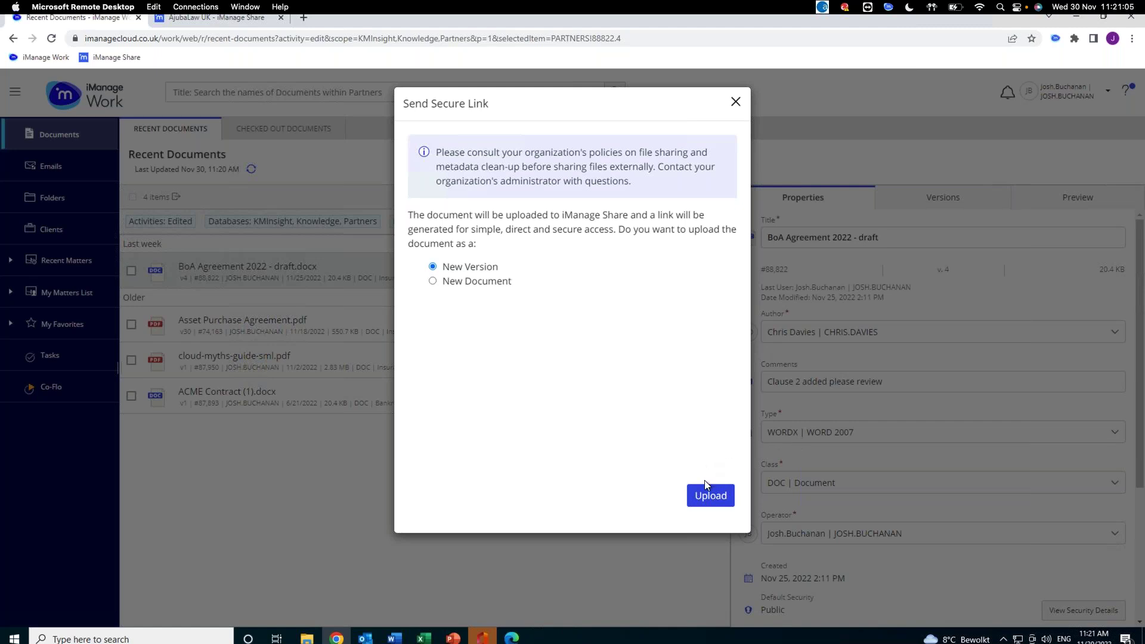
{"action": "left_click", "coordinate": [705, 504]}
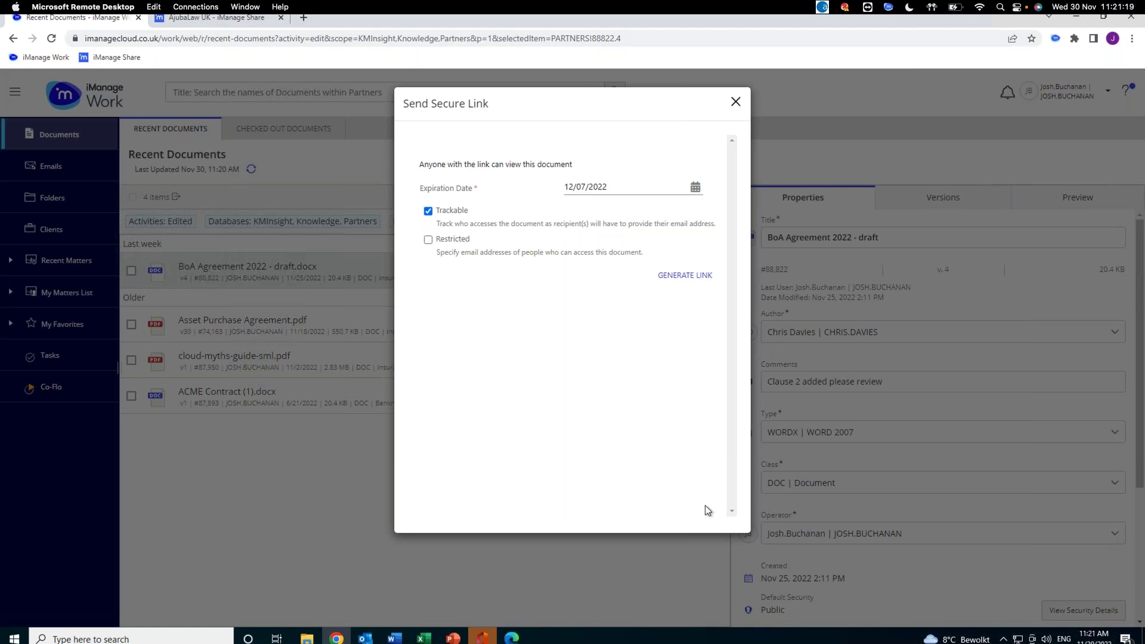
Set the secure link's expiration date to 12/28/2022, enable restricted access by email address, and close the link settings
{"action": "left_click", "coordinate": [691, 186]}
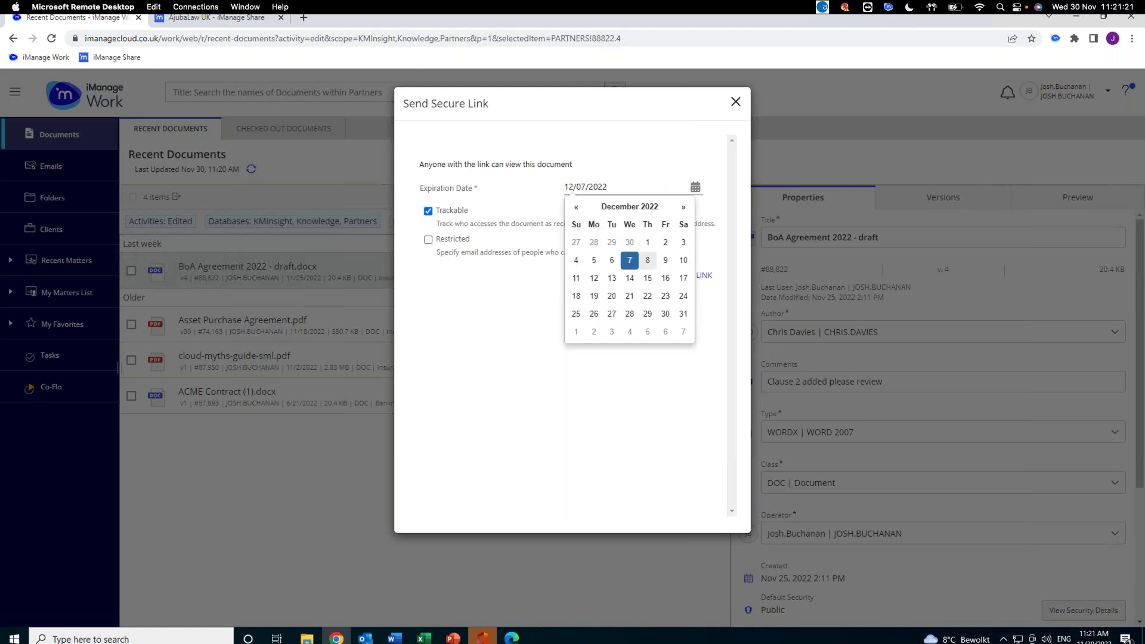
{"action": "left_click", "coordinate": [629, 314]}
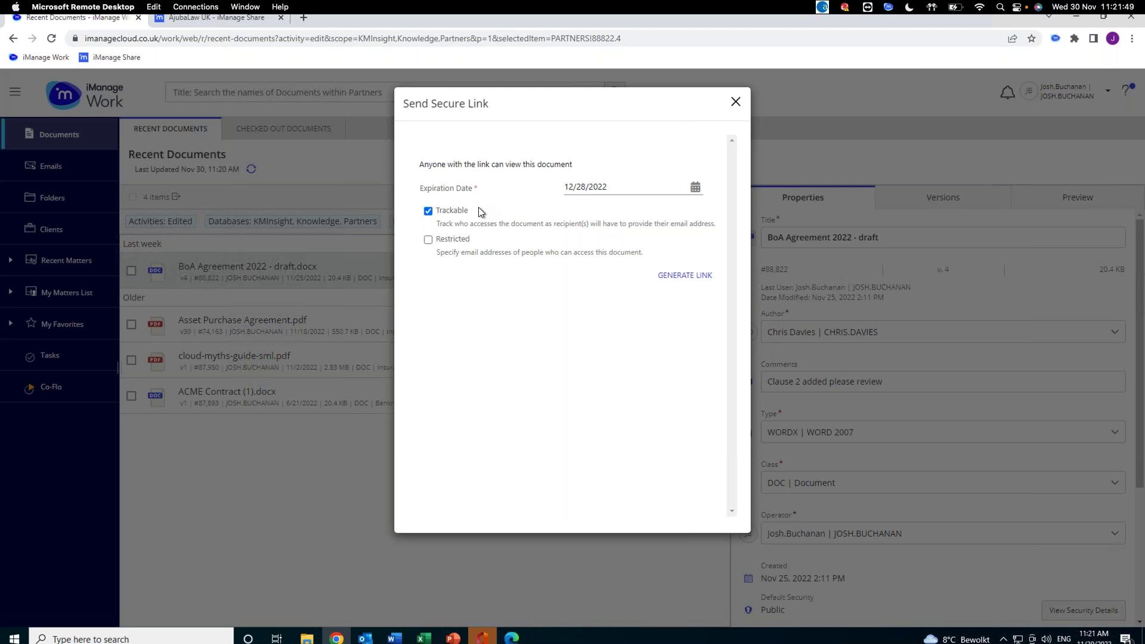
{"action": "left_click", "coordinate": [450, 240]}
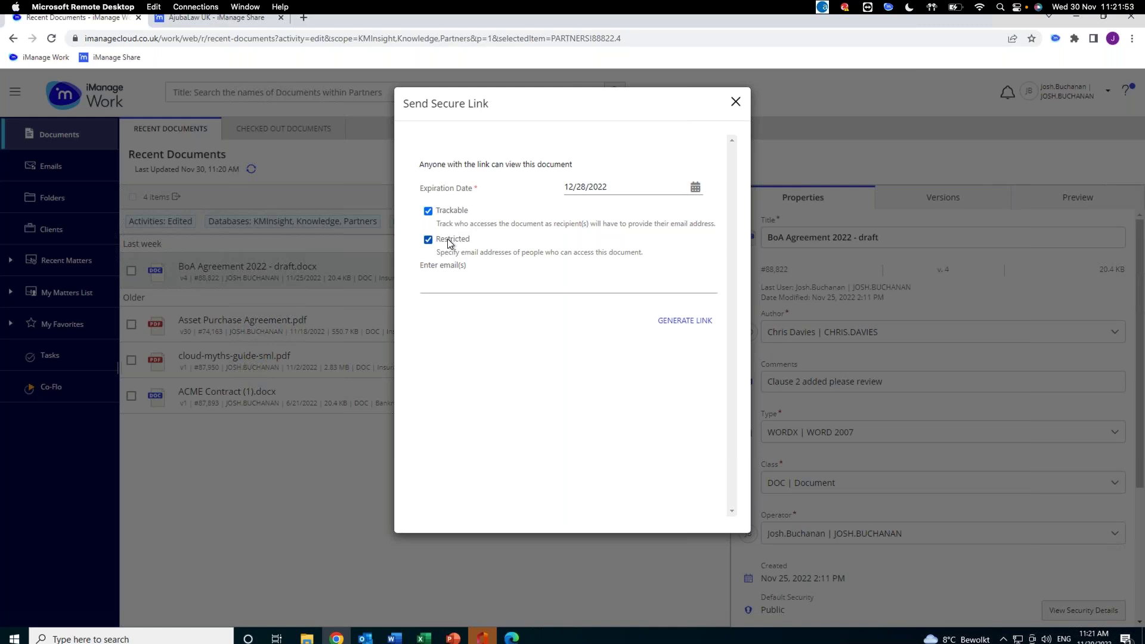
{"action": "left_click", "coordinate": [455, 281]}
{"action": "left_click", "coordinate": [734, 102]}
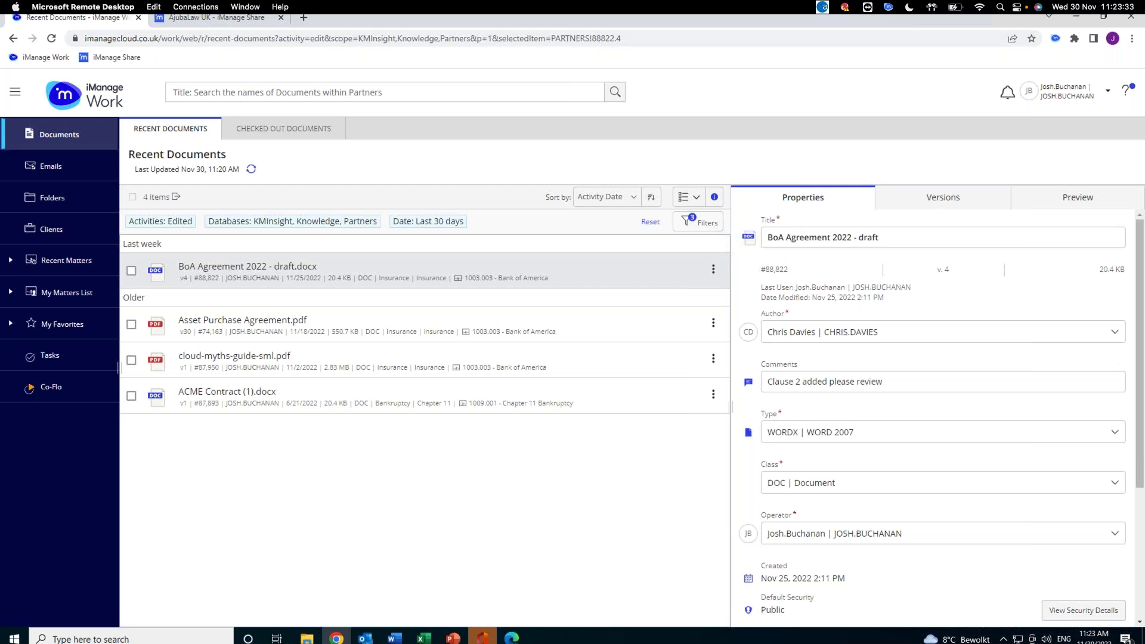
Switch to the untitled Outlook message and attach BoA Agreement 2022 - draft.docx from iManage Work
{"action": "mouse_move", "coordinate": [365, 637]}
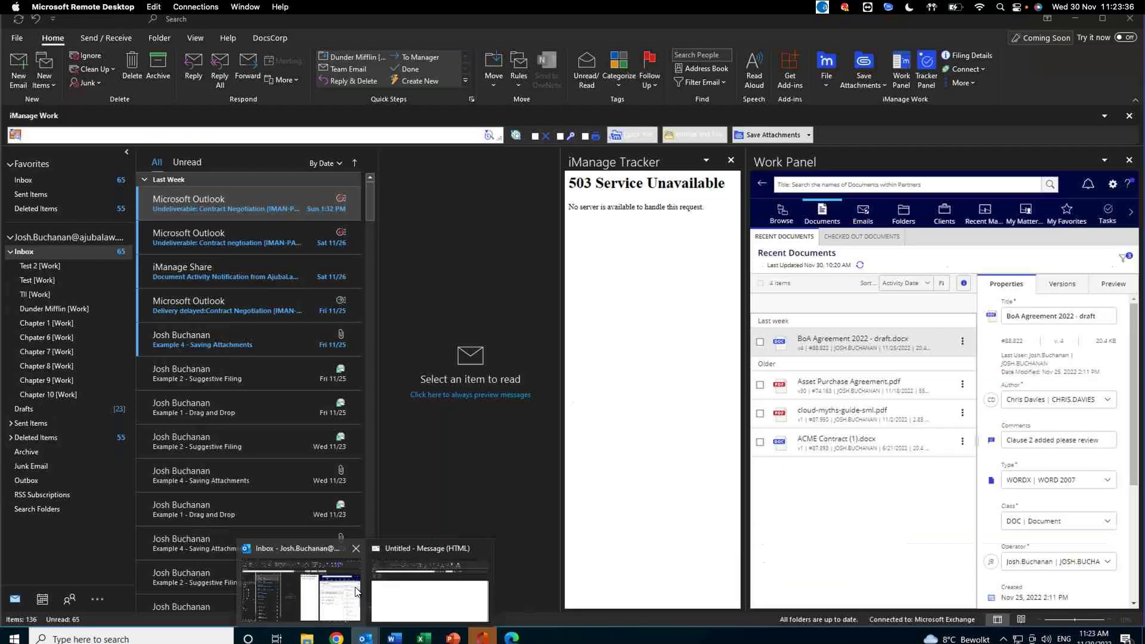
{"action": "left_click", "coordinate": [429, 589]}
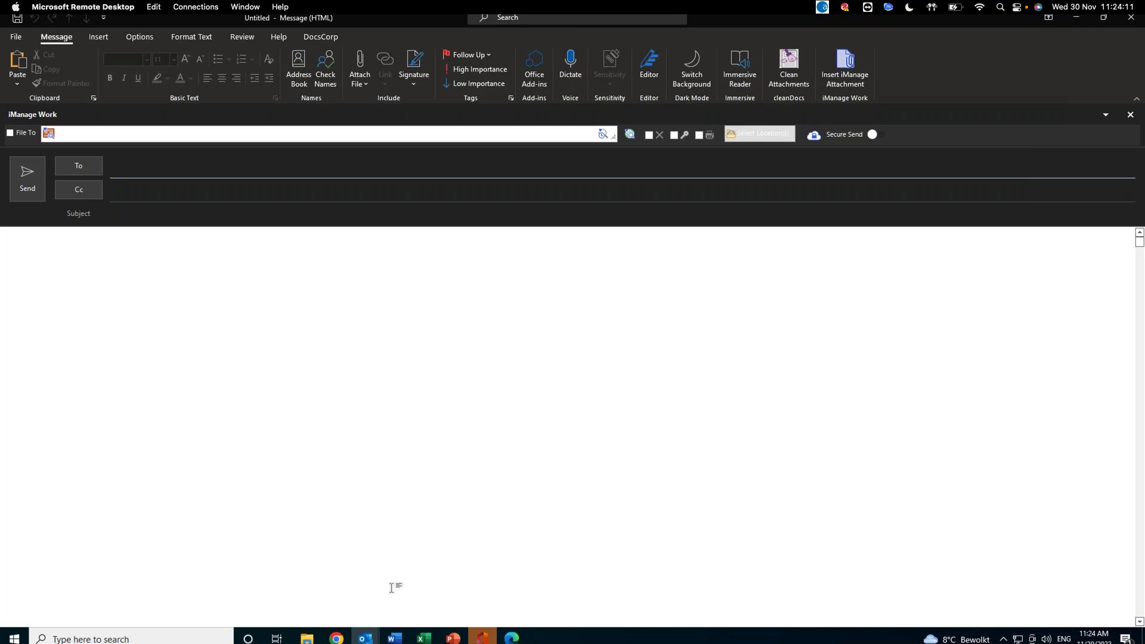
{"action": "left_click", "coordinate": [838, 75]}
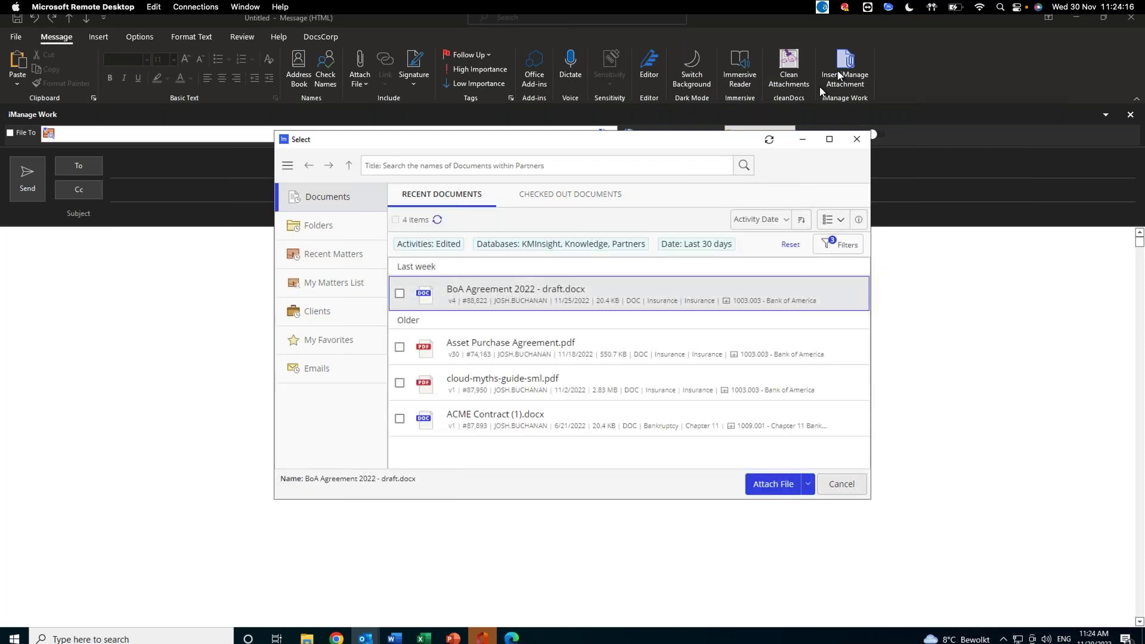
{"action": "left_click", "coordinate": [399, 294]}
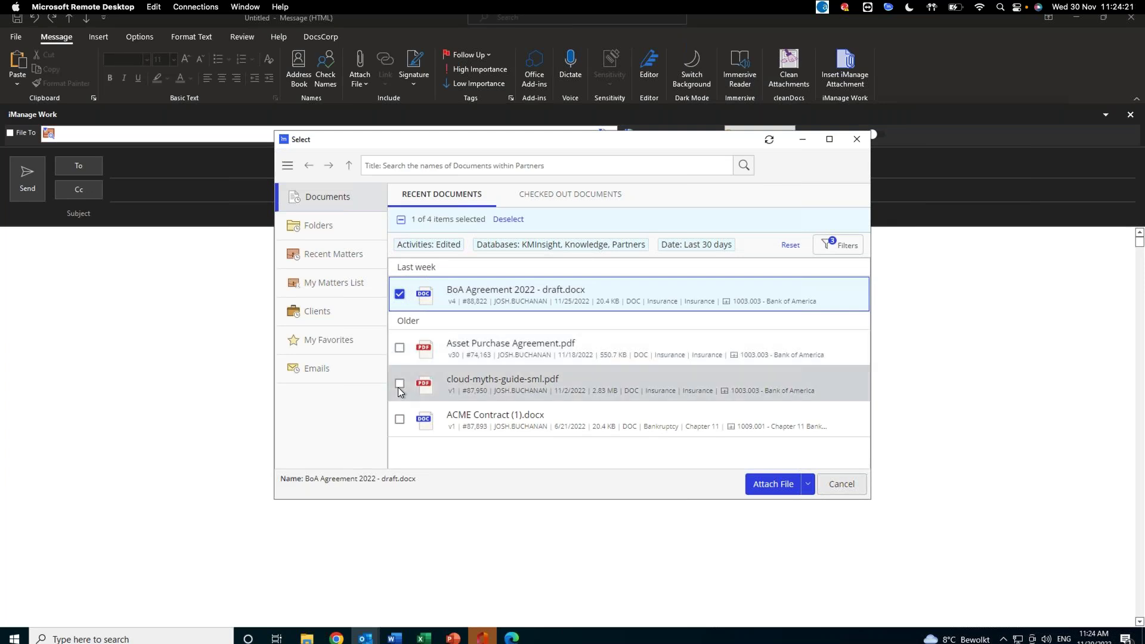
{"action": "left_click", "coordinate": [771, 482]}
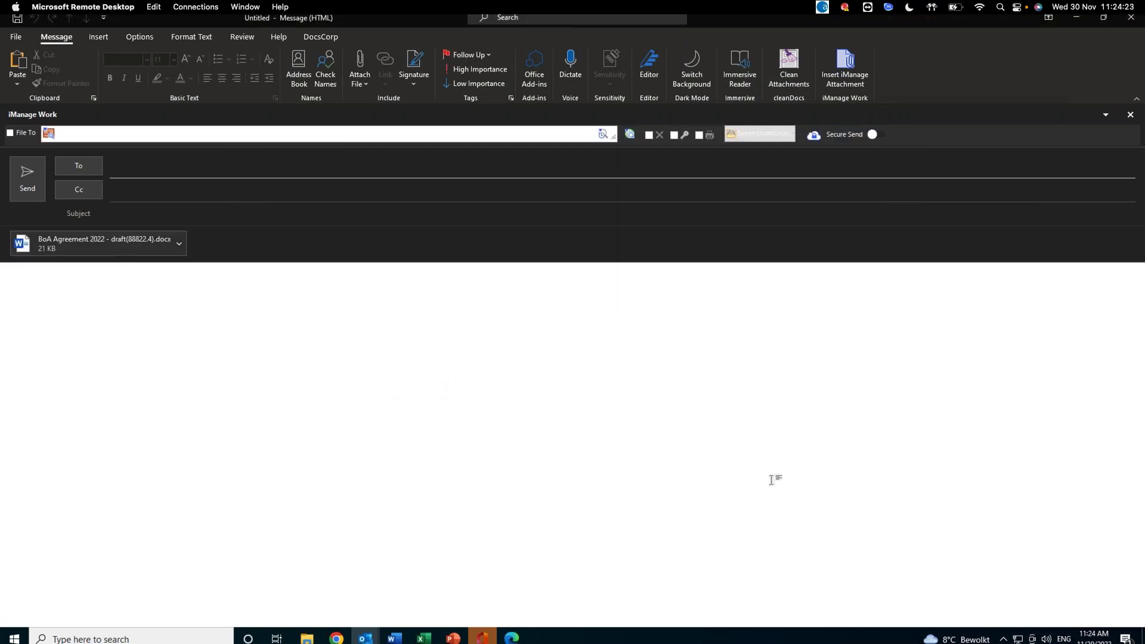
Address the message by filling in the recipient's email and set its subject to "Contract negotiation"
{"action": "left_click", "coordinate": [430, 174]}
{"action": "left_click", "coordinate": [284, 195]}
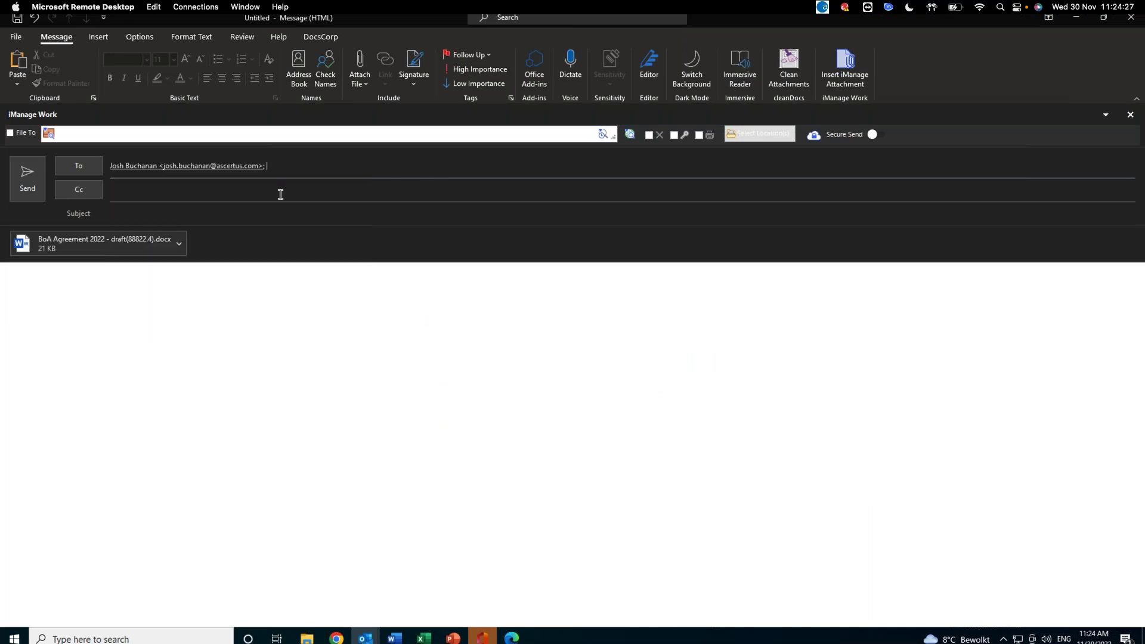
{"action": "left_click", "coordinate": [258, 212]}
{"action": "type", "text": "Co"}
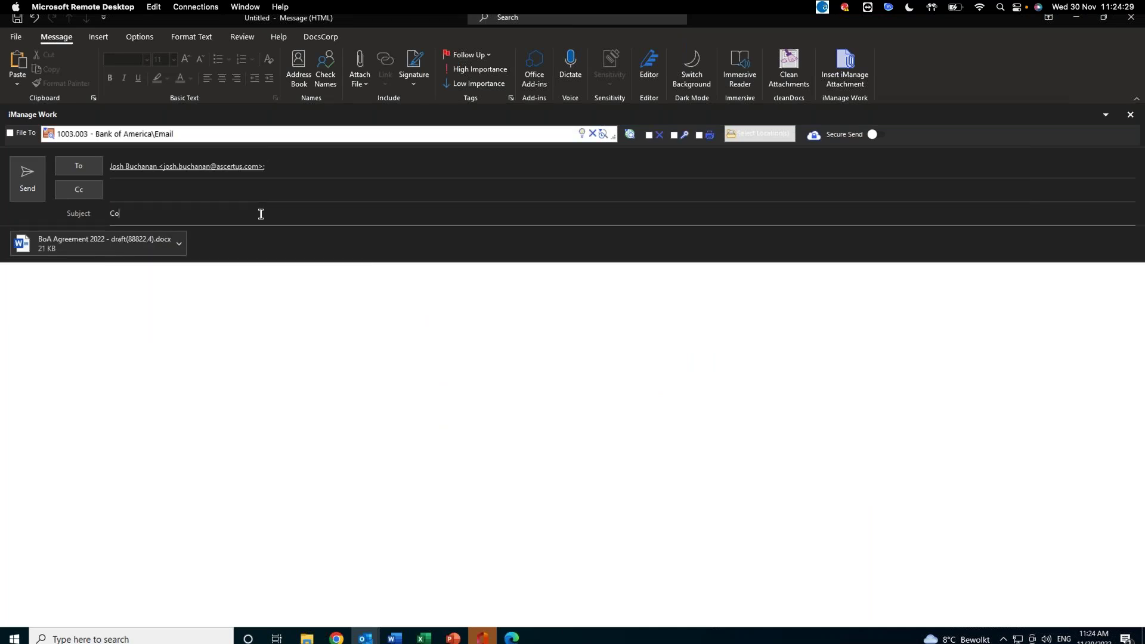
{"action": "type", "text": "ntract negotiation"}
{"action": "key", "text": "Tab"}
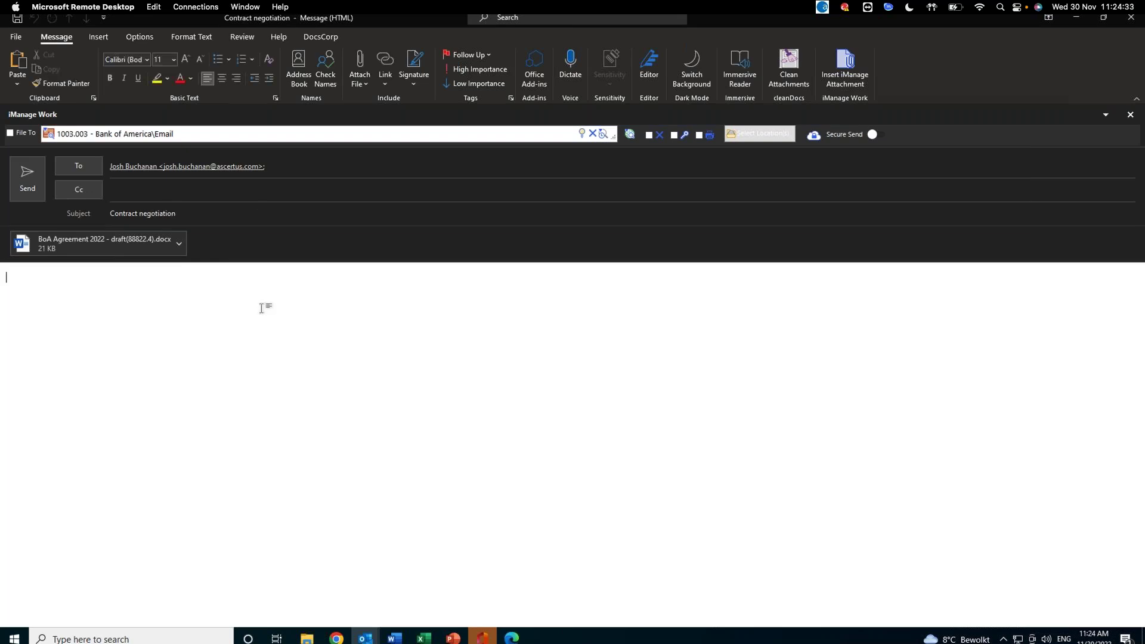
Enable Secure Send for the message and set the attachment's expiry date to December 28, 2022
{"action": "left_click", "coordinate": [876, 134]}
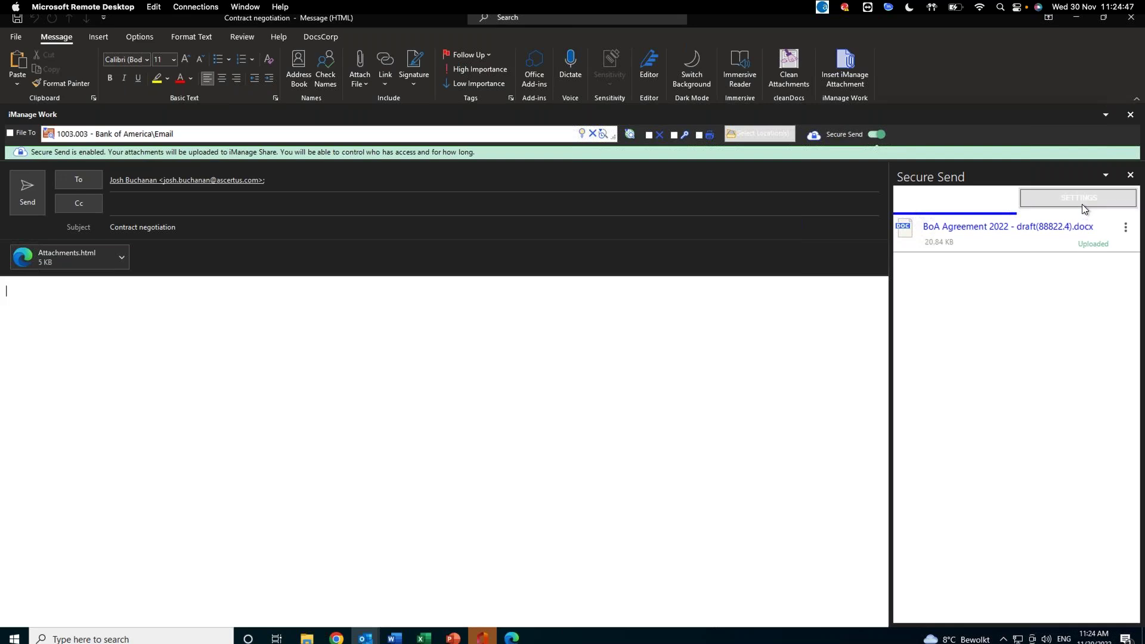
{"action": "left_click", "coordinate": [1083, 203]}
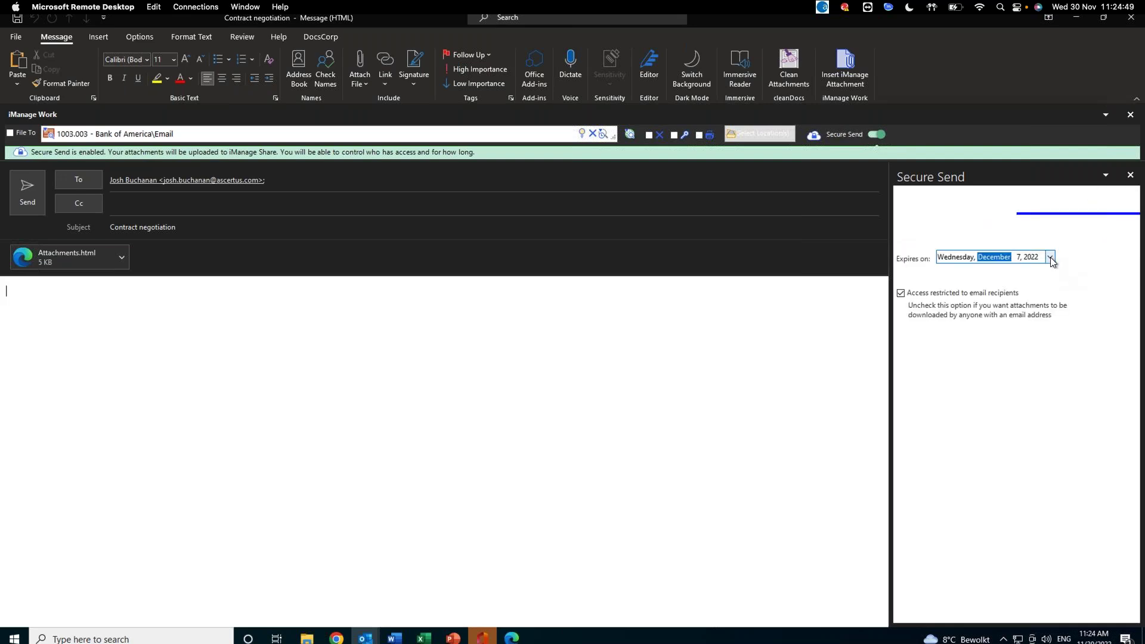
{"action": "left_click", "coordinate": [1051, 258]}
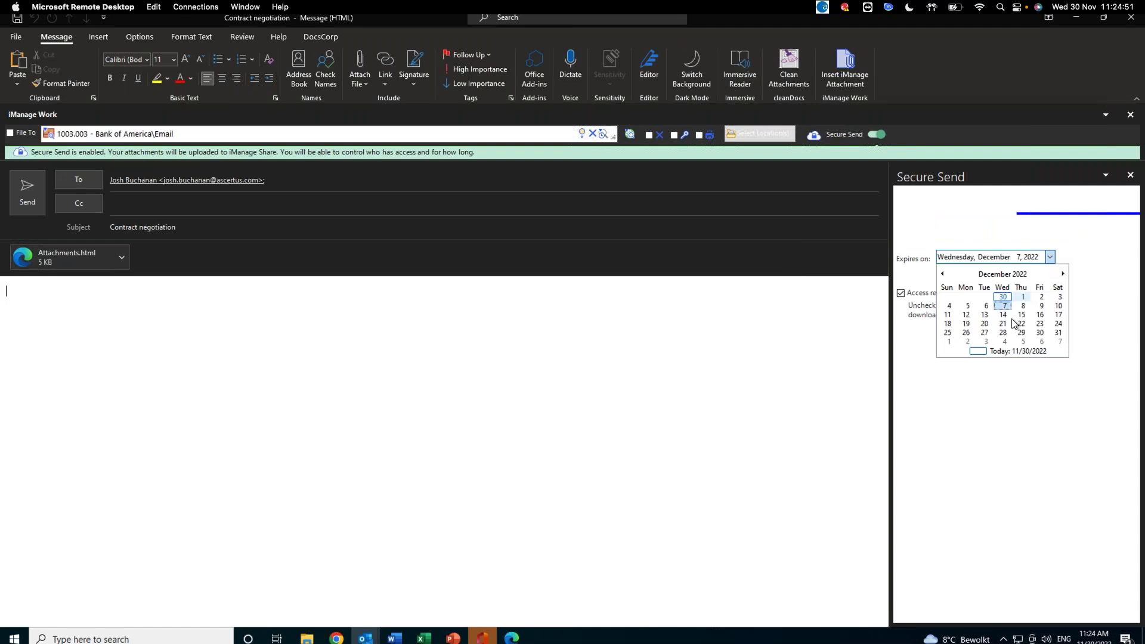
{"action": "left_click", "coordinate": [1002, 332]}
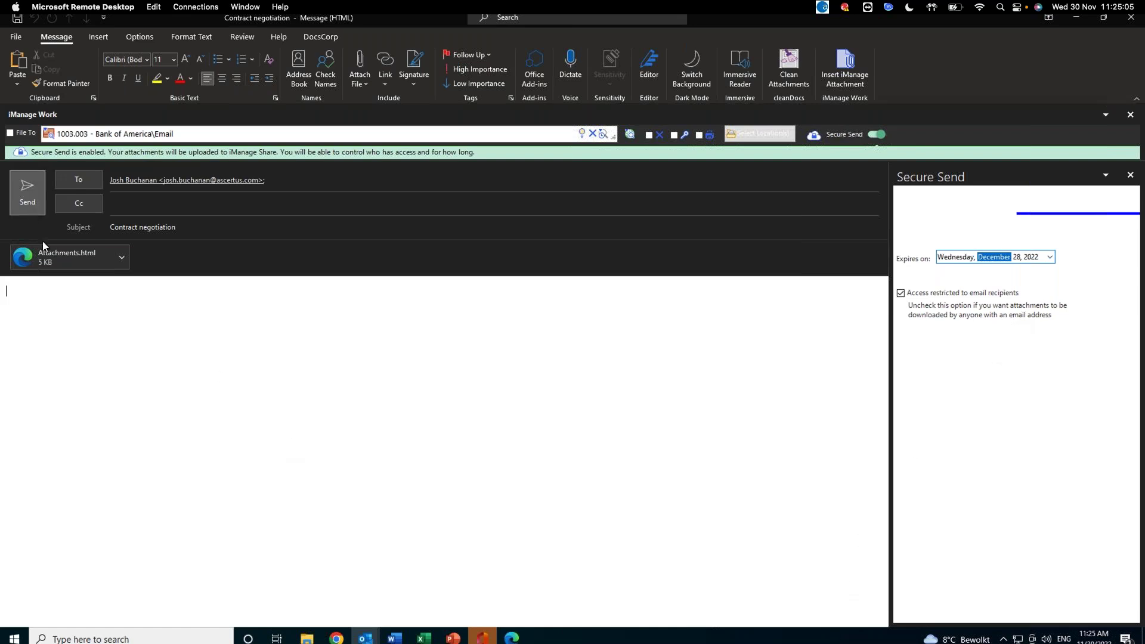
Open the message's Attachments.html file in the browser, follow its access request for the shared agreement, and leave the remote desktop view
{"action": "double_click", "coordinate": [64, 267]}
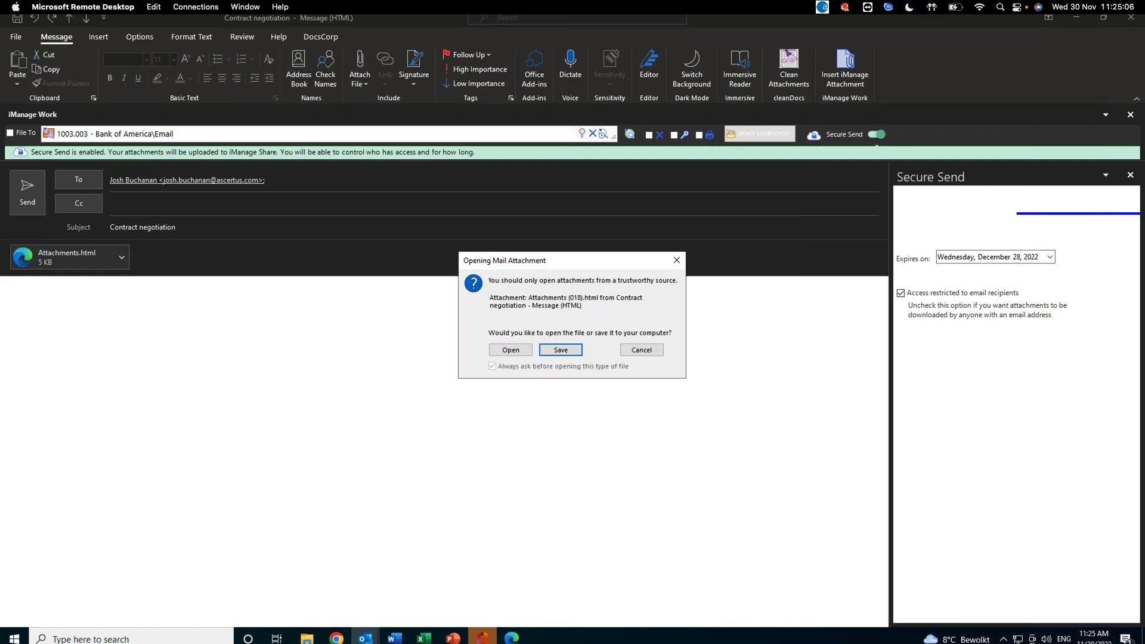
{"action": "left_click", "coordinate": [527, 349]}
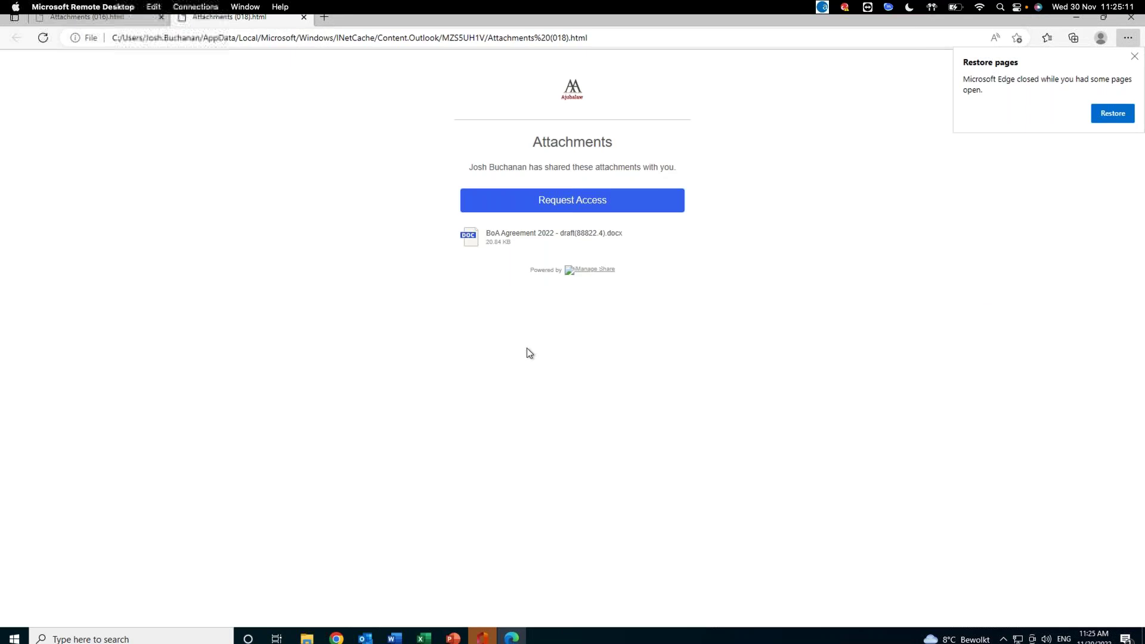
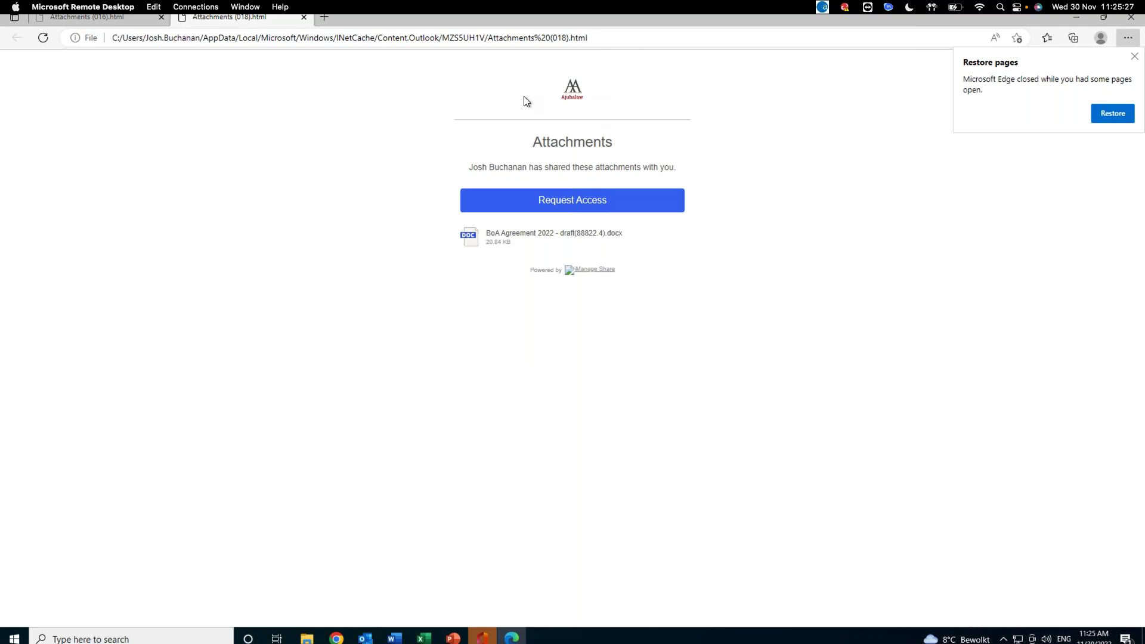
{"action": "left_click", "coordinate": [536, 202]}
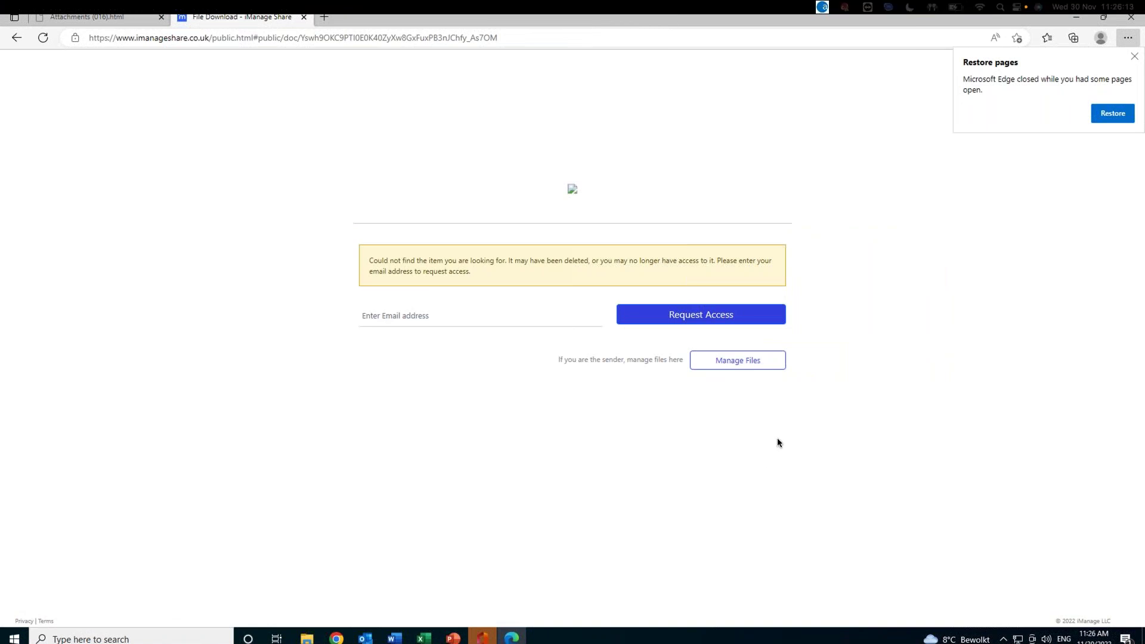
{"action": "key", "text": "ctrl+Left"}
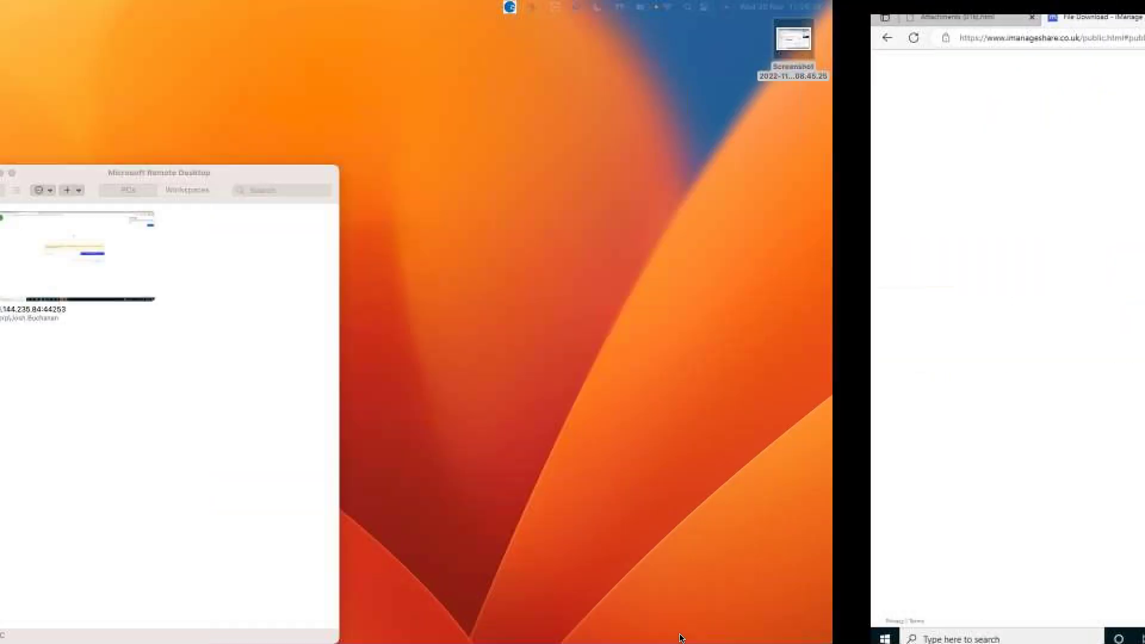